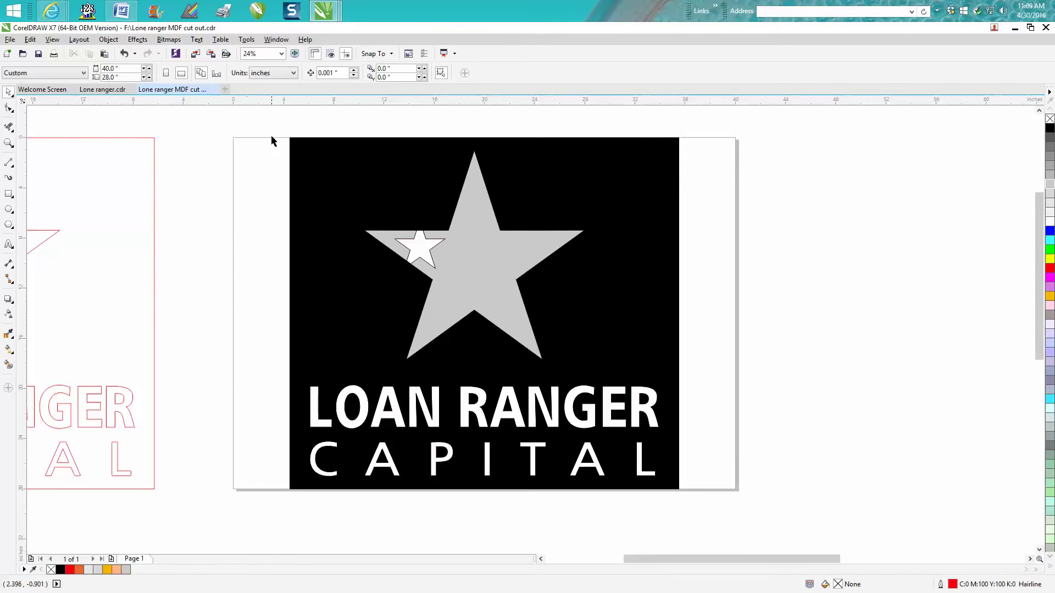
Step: Move the entire black-filled LOAN RANGER CAPITAL artwork off the page into the empty area to its lower right
scroll(278, 144, "down", 2)
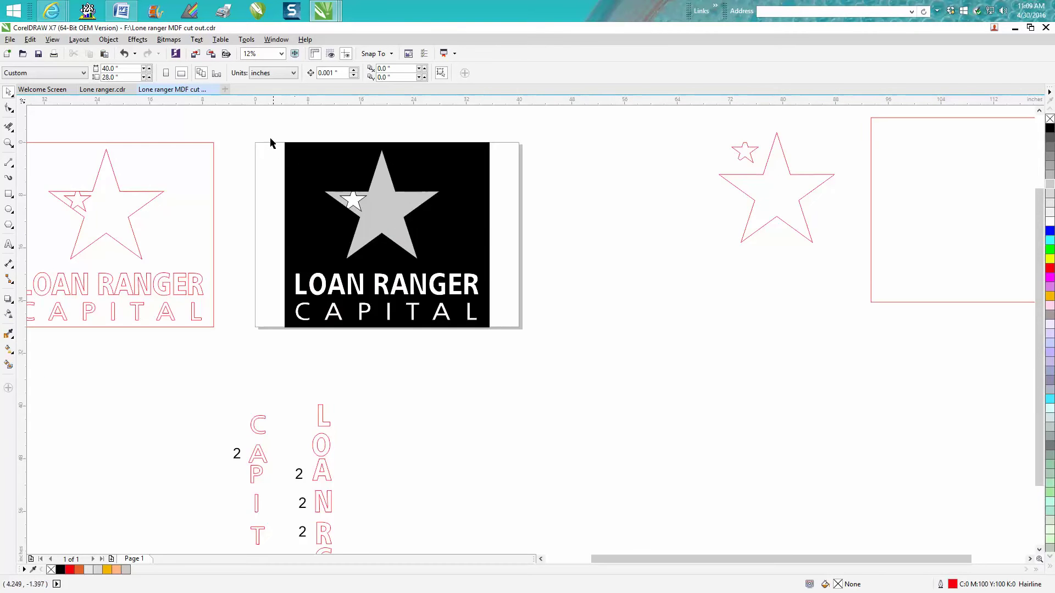
left_click_drag(244, 129, 525, 355)
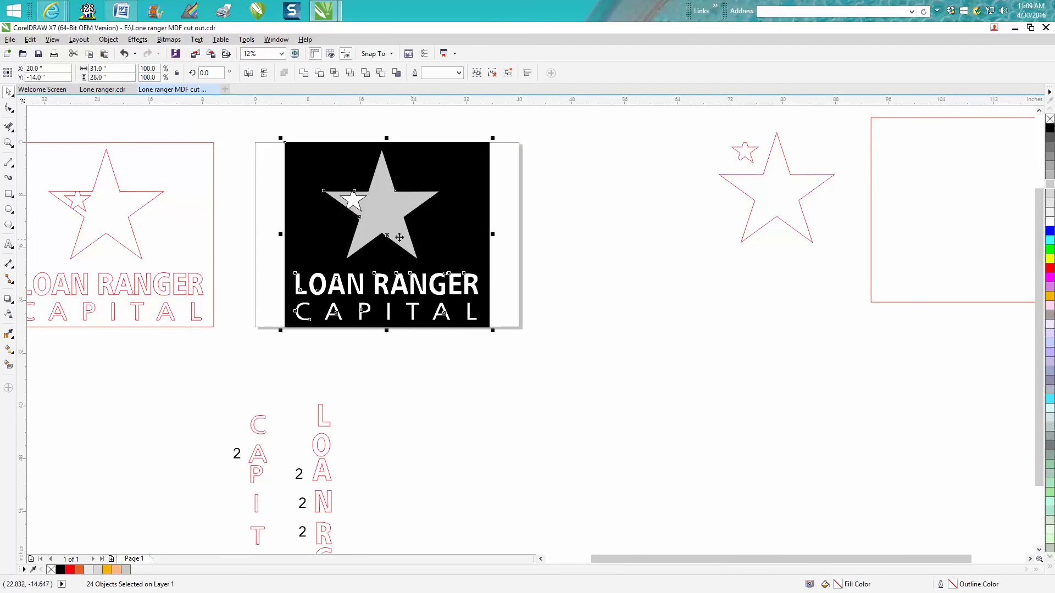
left_click_drag(390, 236, 666, 407)
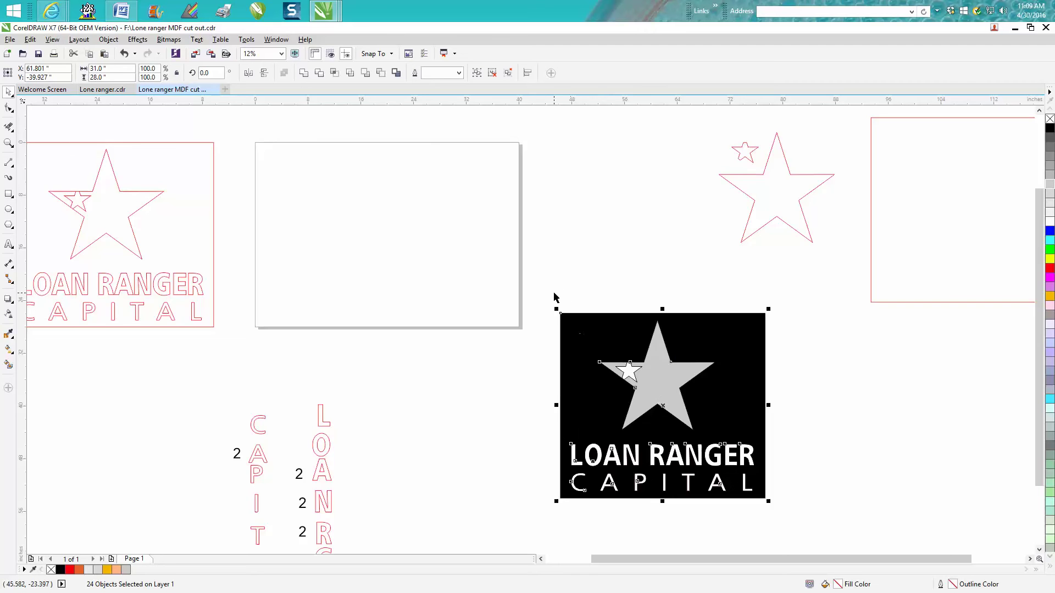
Step: Examine the lettering template above the page, checking its outer border and the letter L outline
scroll(583, 252, "down", 1)
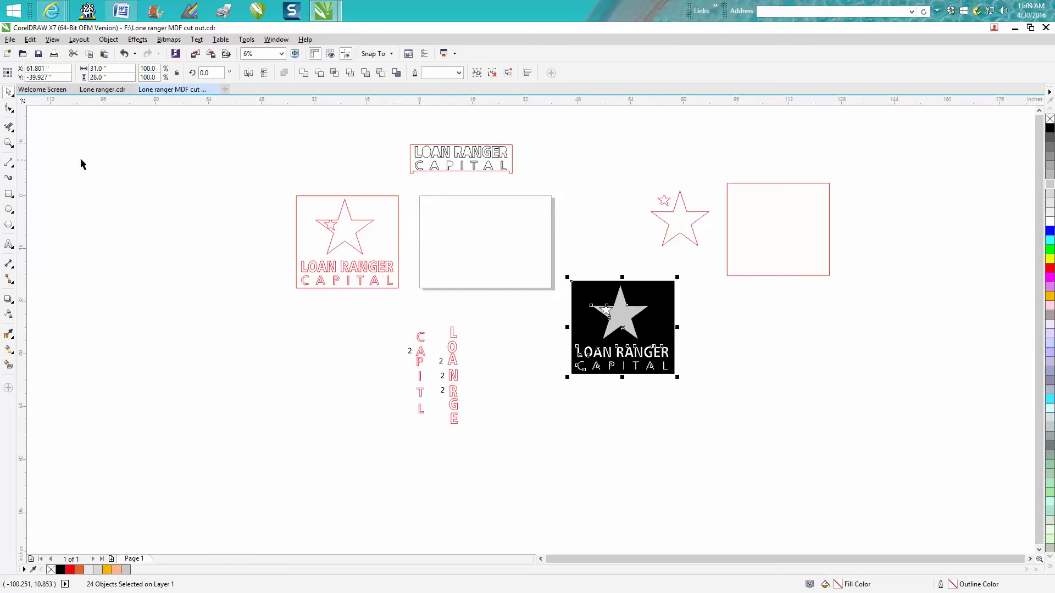
left_click(9, 142)
left_click_drag(392, 144, 594, 220)
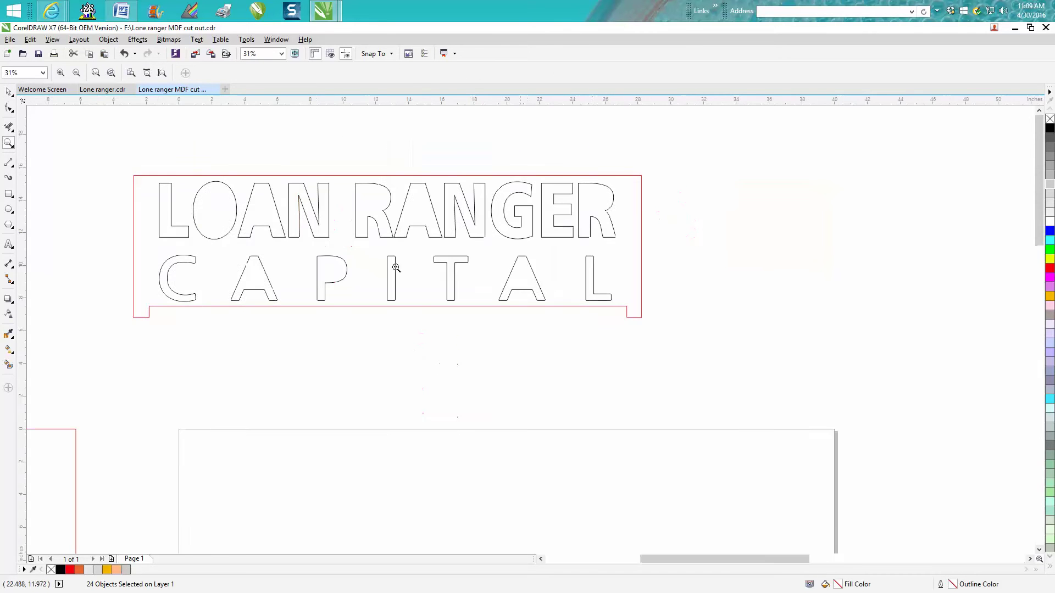
left_click(8, 91)
left_click(145, 176)
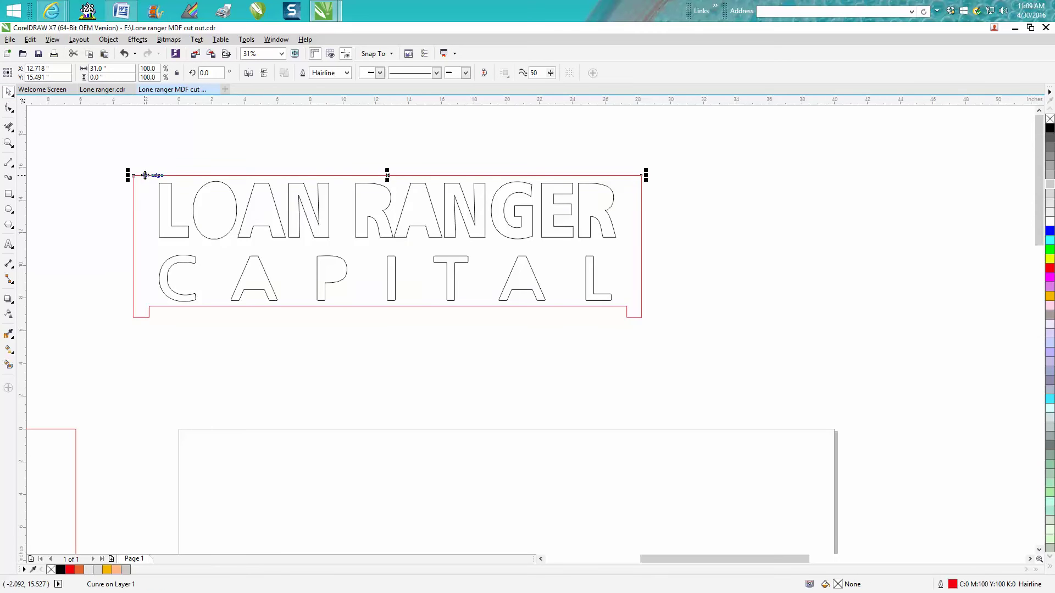
left_click(172, 198)
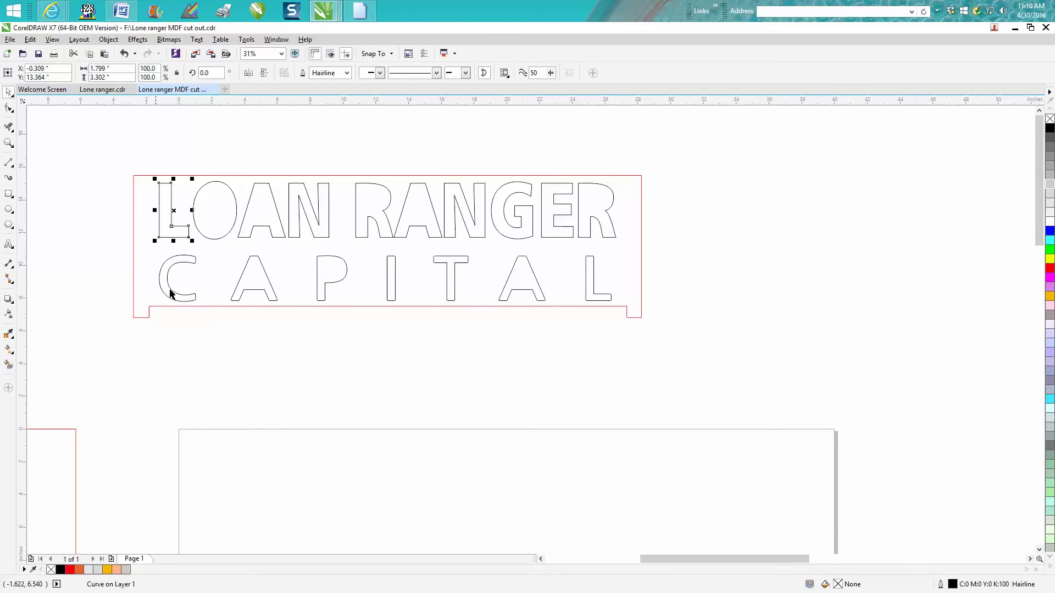
Step: Center the empty red rectangle beside the separate stars on the page
scroll(170, 294, "down", 2)
scroll(372, 318, "down", 2)
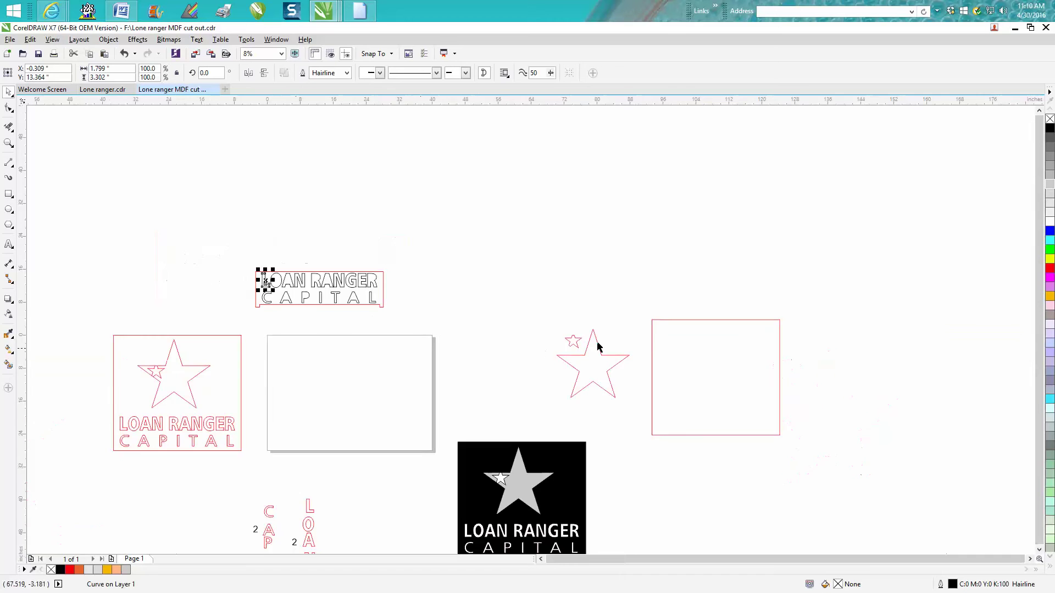
left_click(652, 332)
key("p")
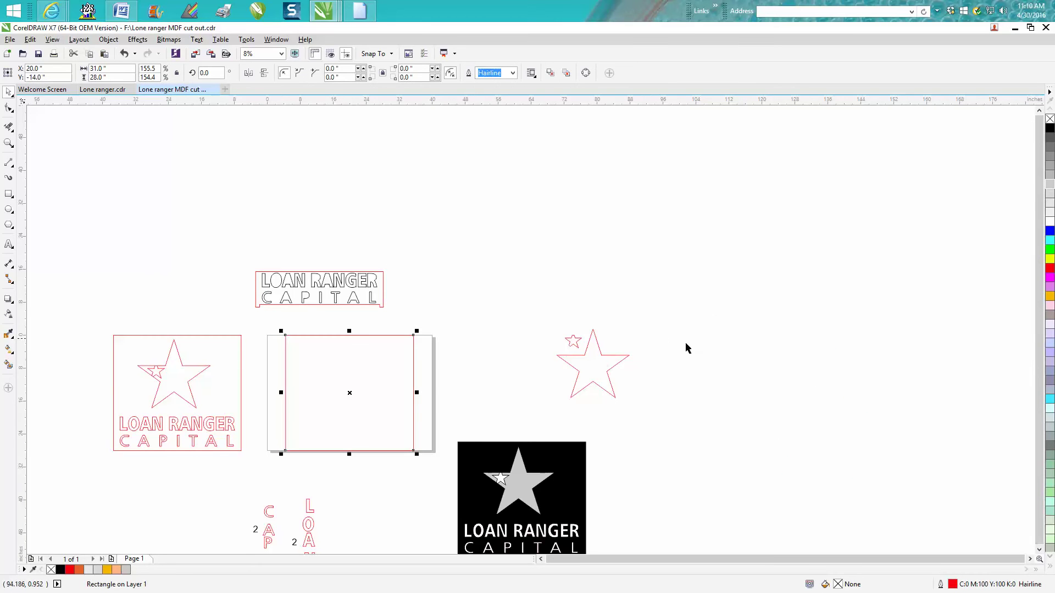
Step: Group all objects of the lettering template above the page, including its border and letters
left_click_drag(233, 261, 406, 327)
left_click(139, 40)
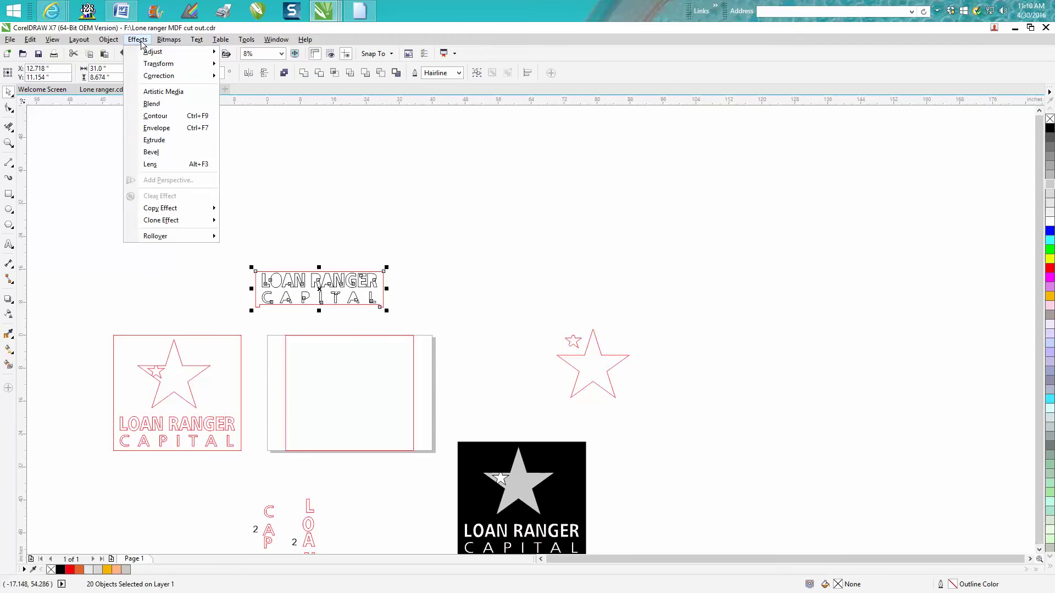
mouse_move(113, 42)
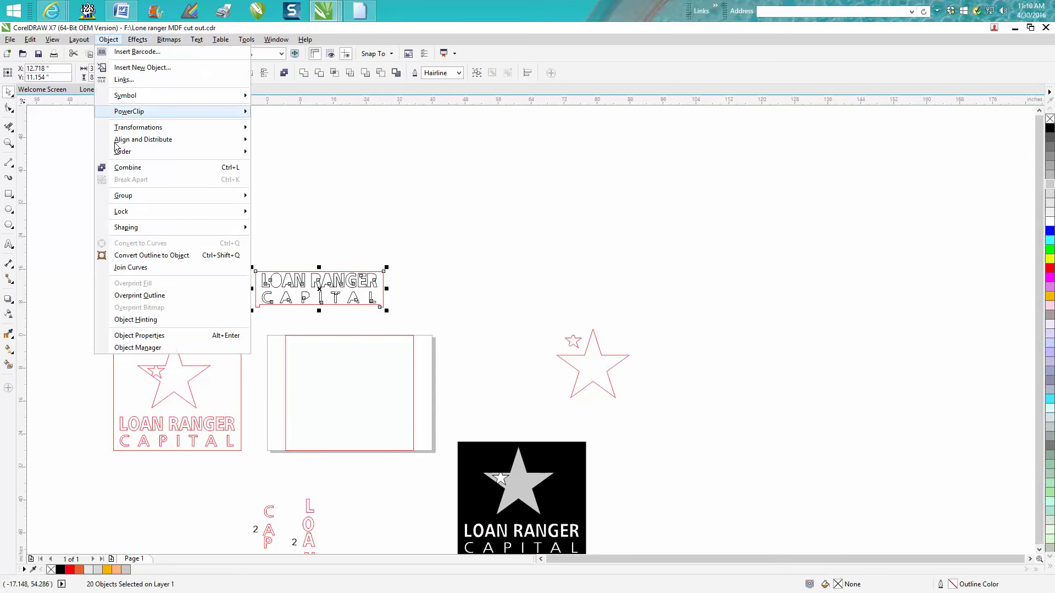
mouse_move(134, 195)
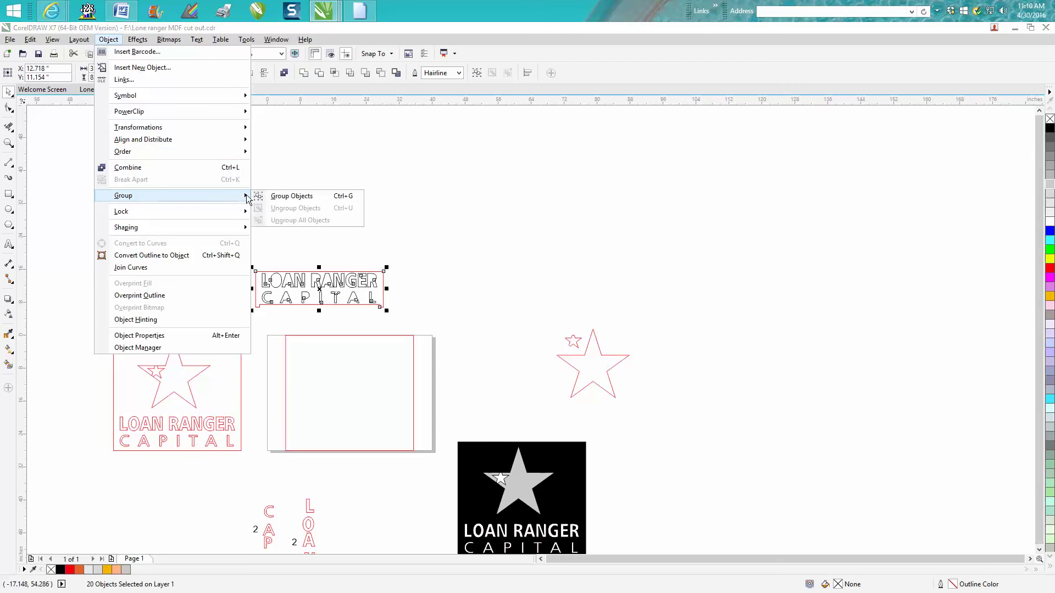
left_click(287, 195)
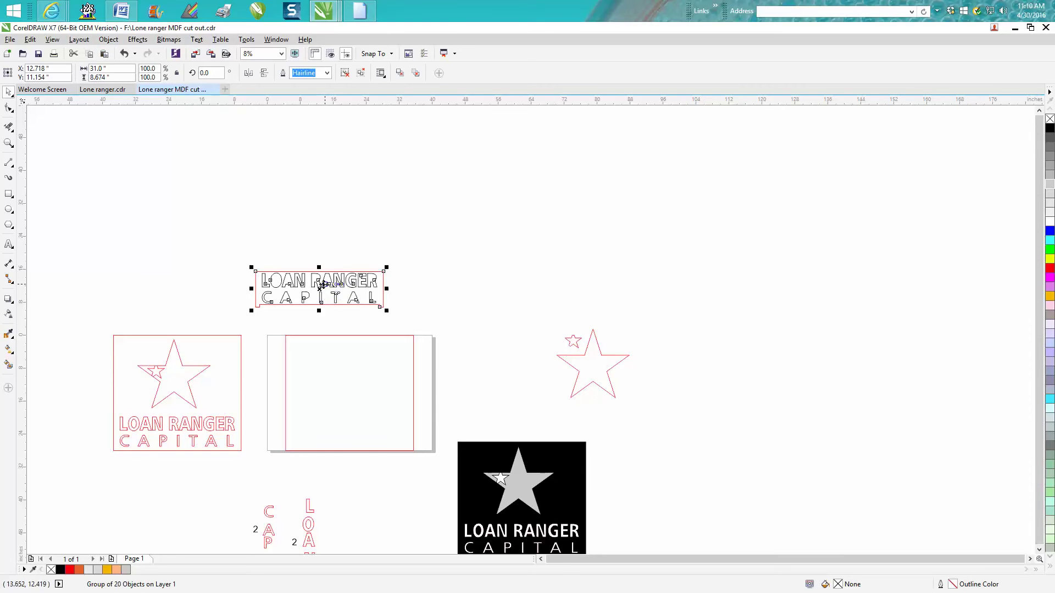
Step: Move the grouped lettering template onto the lower part of the page rectangle, aligning its sides and bottom edge with the rectangle
left_click_drag(327, 298, 348, 430)
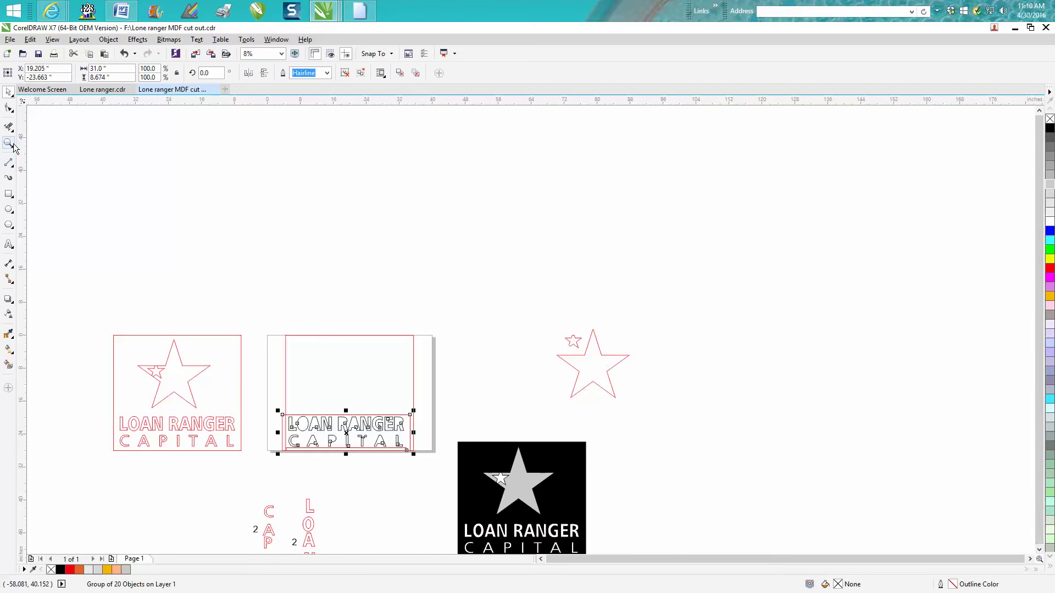
left_click(9, 143)
left_click_drag(263, 396, 439, 491)
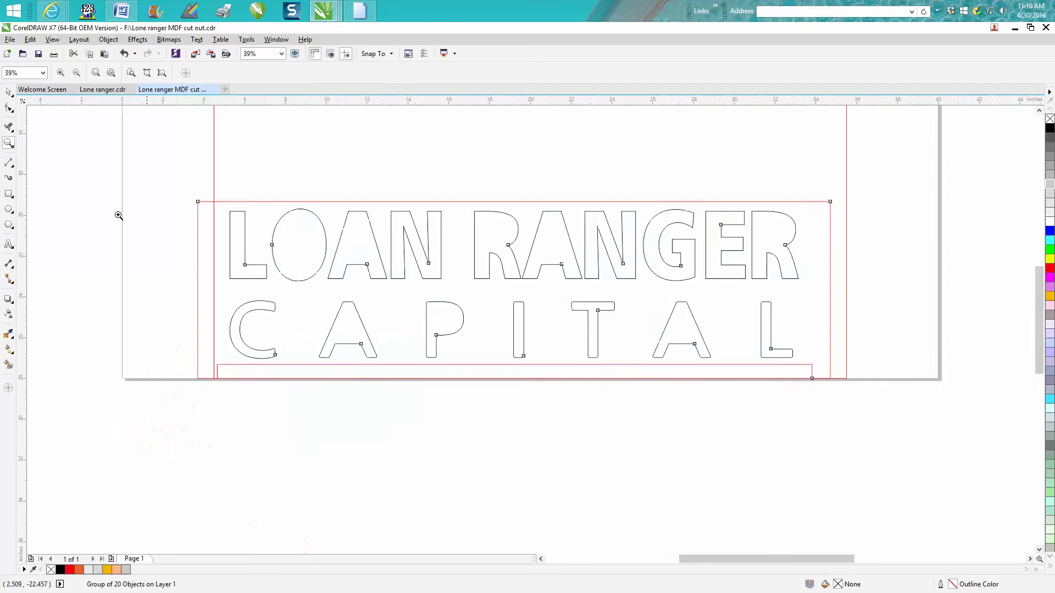
left_click(9, 91)
left_click_drag(516, 292, 561, 340)
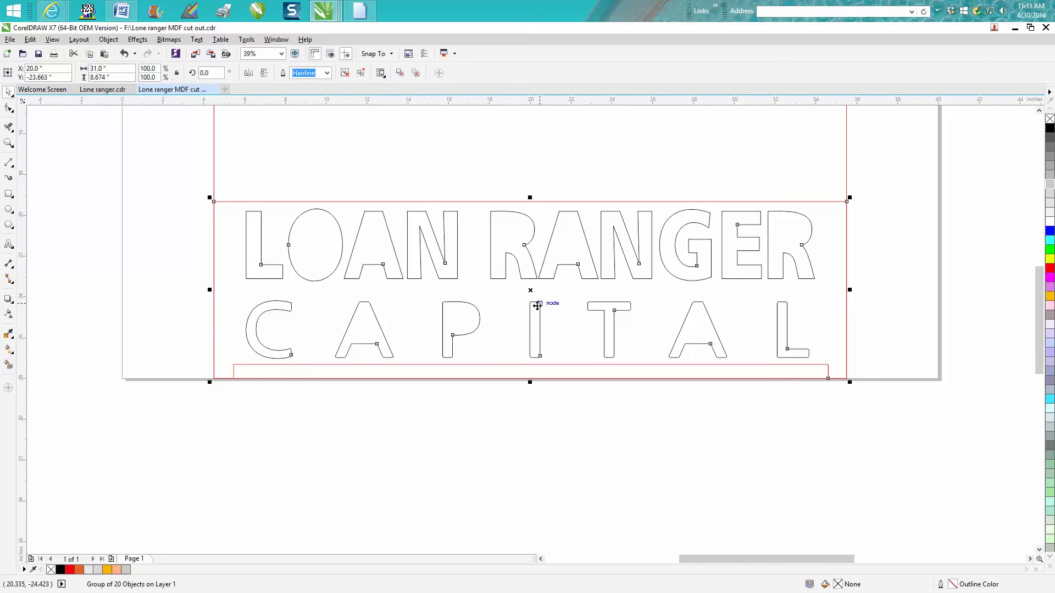
Step: Move the rectangle together with the lettering template off the page to below the red outlined sign layout
scroll(531, 291, "down", 4)
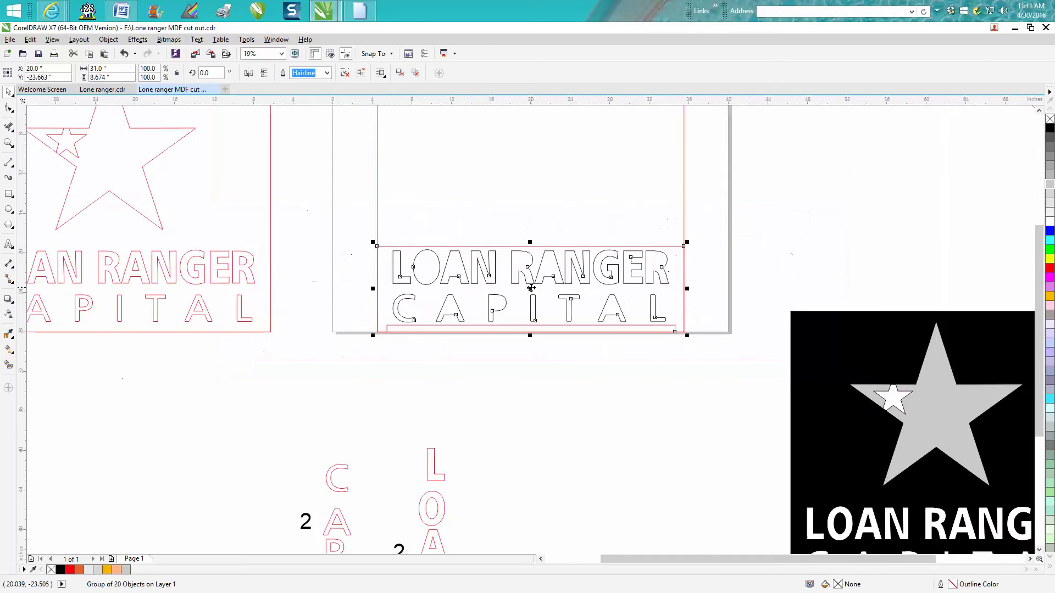
left_click_drag(442, 155, 641, 343)
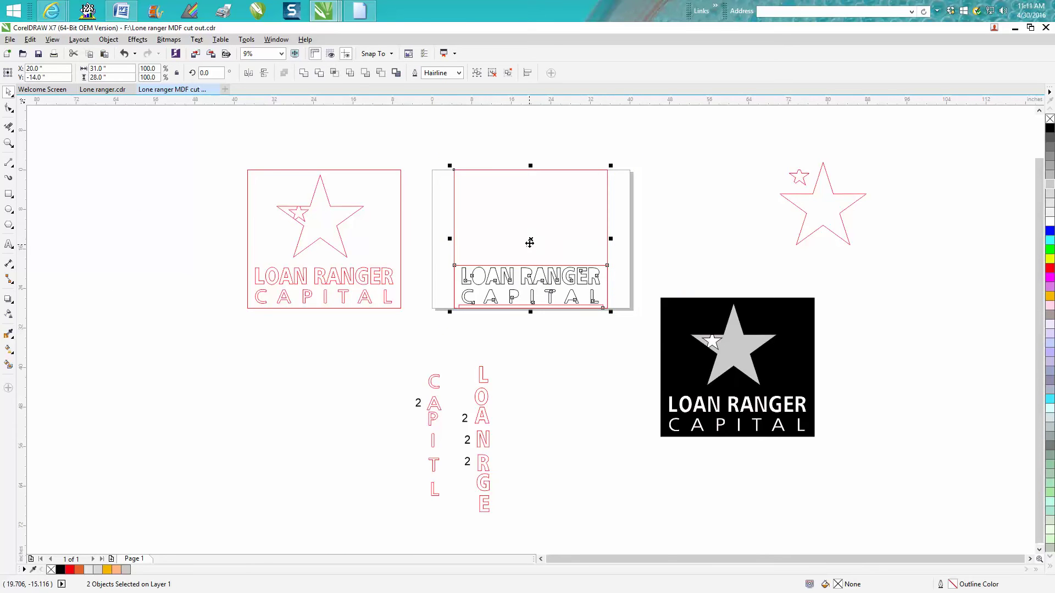
left_click_drag(532, 238, 316, 390)
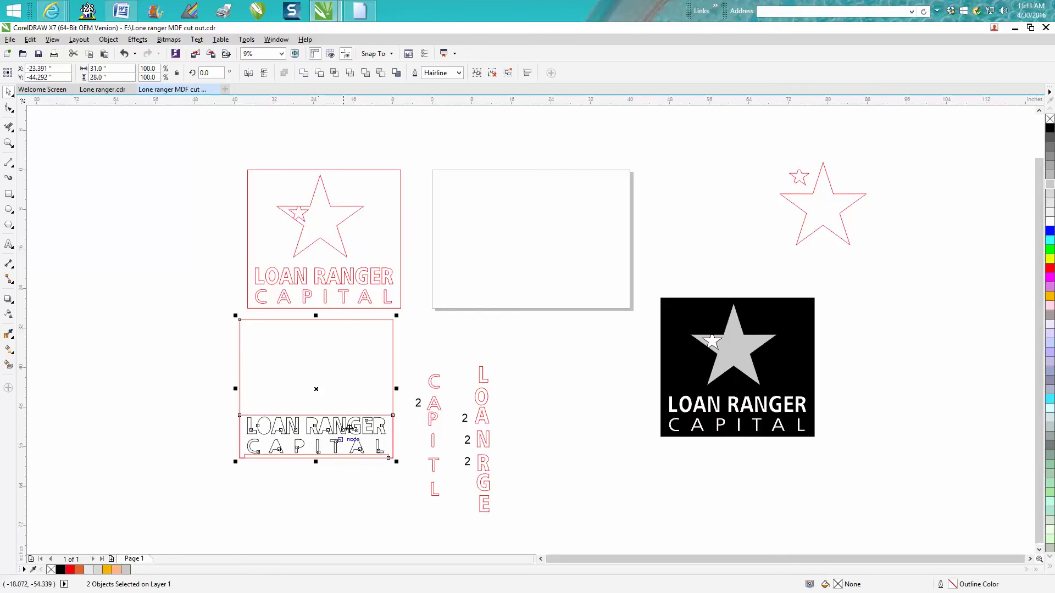
Step: Set the page size to 48 by 48 inches
left_click(484, 385)
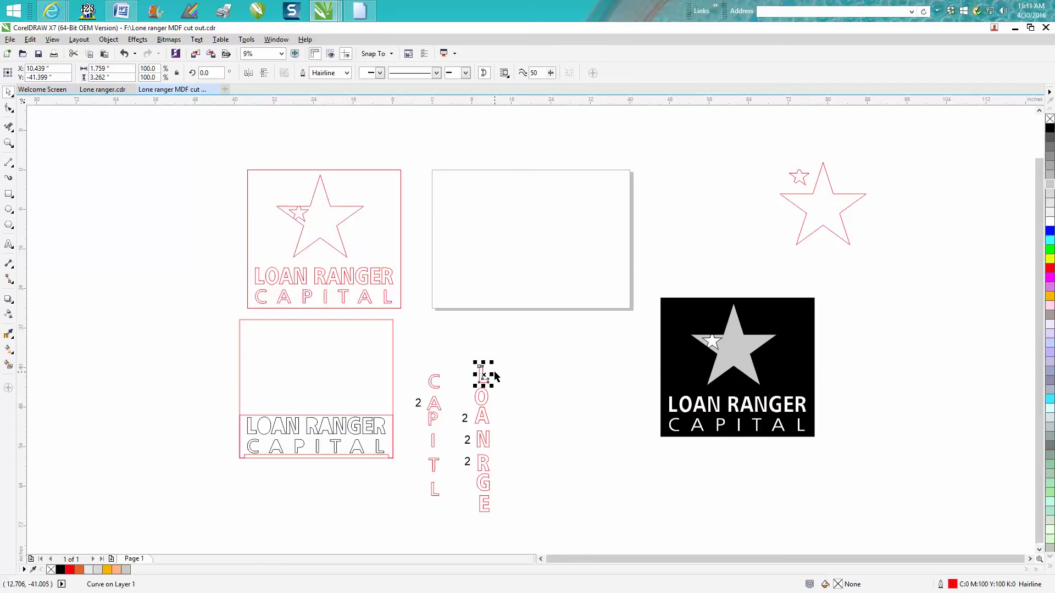
left_click(496, 331)
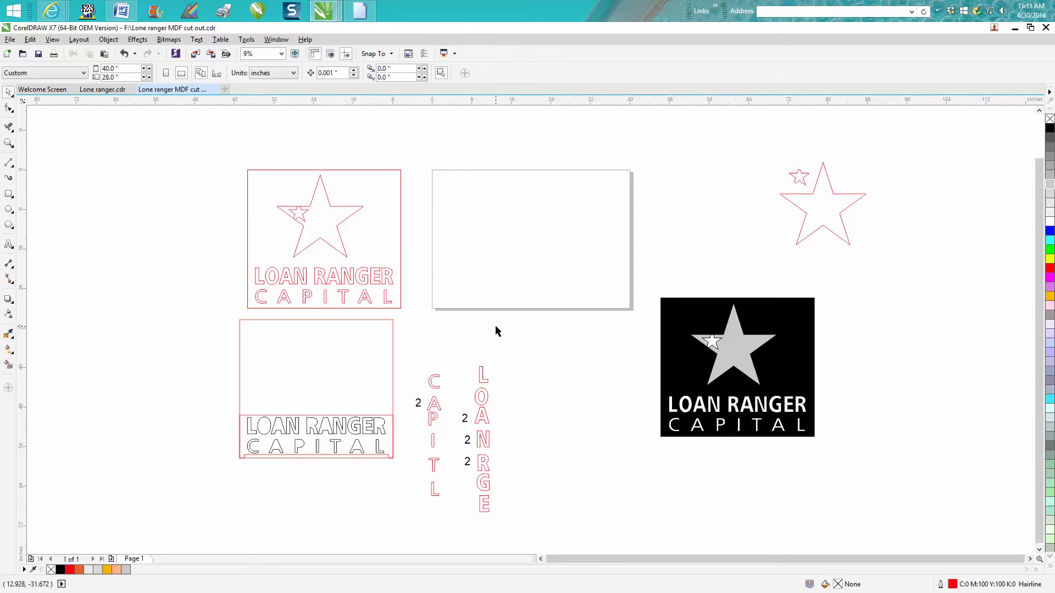
double_click(118, 68)
type("48")
key("Tab")
type("48")
key("Return")
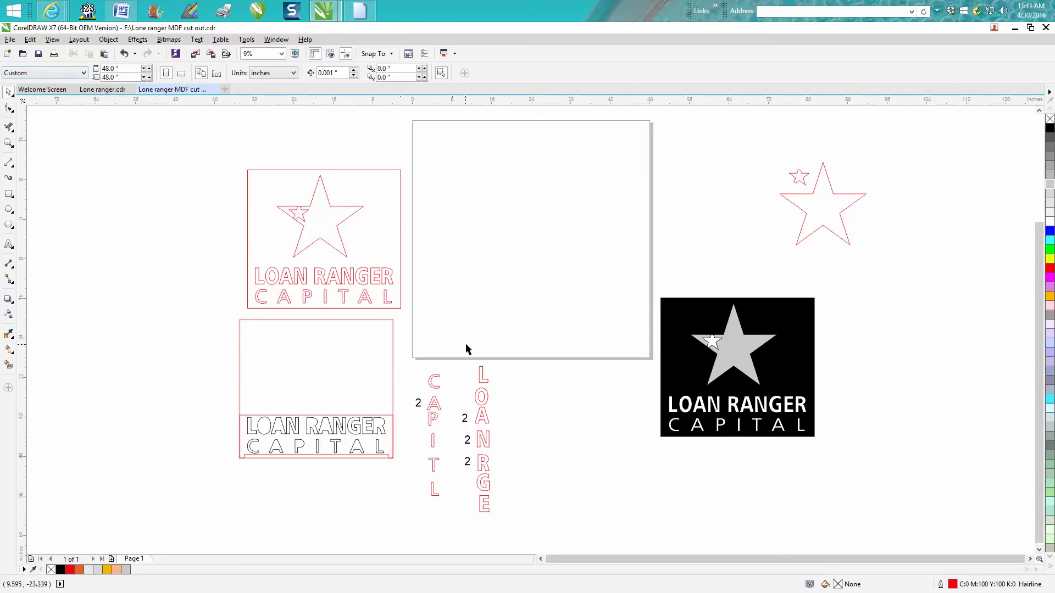
Step: Move the border rectangle of the red outlined sign layout onto the page
scroll(467, 338, "down", 2)
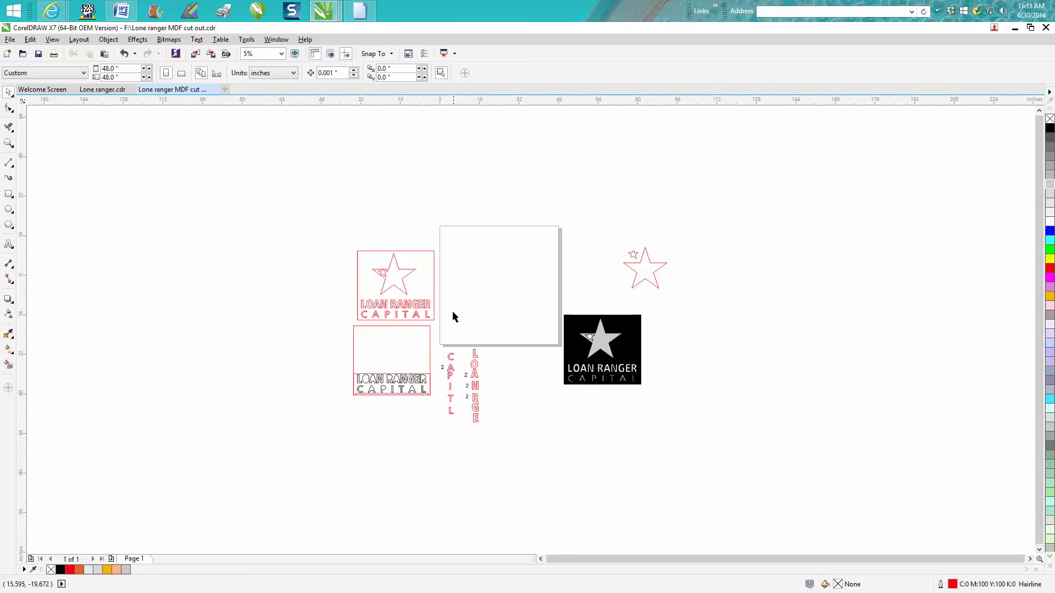
left_click(433, 275)
left_click_drag(400, 284, 497, 274)
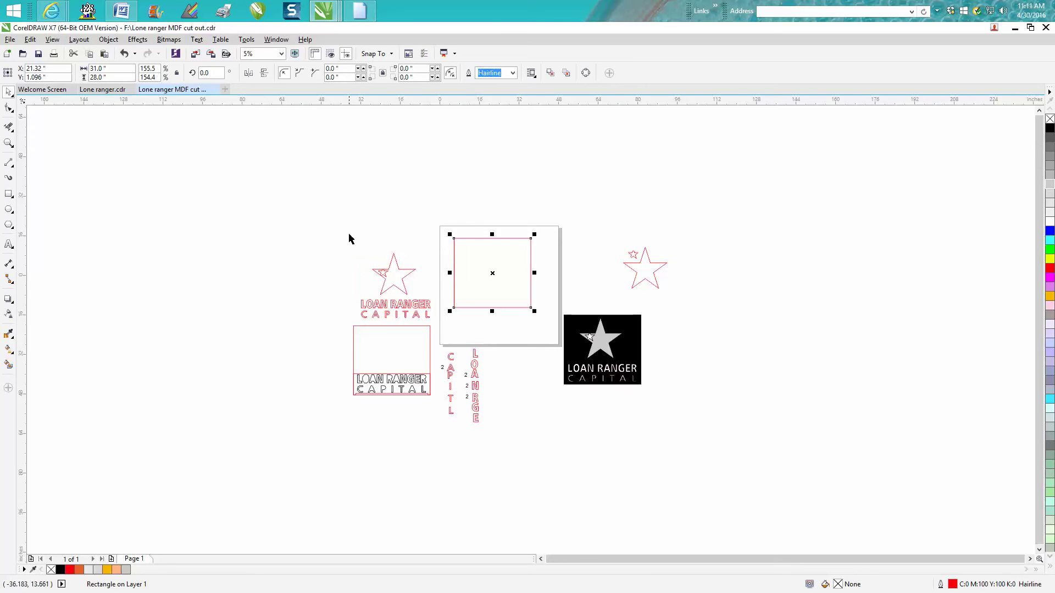
Step: Delete all artwork outside the page, including the sign layouts, loose letters, separate stars and black-filled artwork, keeping only the page rectangle
left_click_drag(349, 233, 440, 417)
key("Delete")
left_click_drag(427, 336, 499, 434)
key("Delete")
left_click_drag(583, 224, 698, 311)
key("Delete")
left_click_drag(557, 286, 679, 412)
key("Delete")
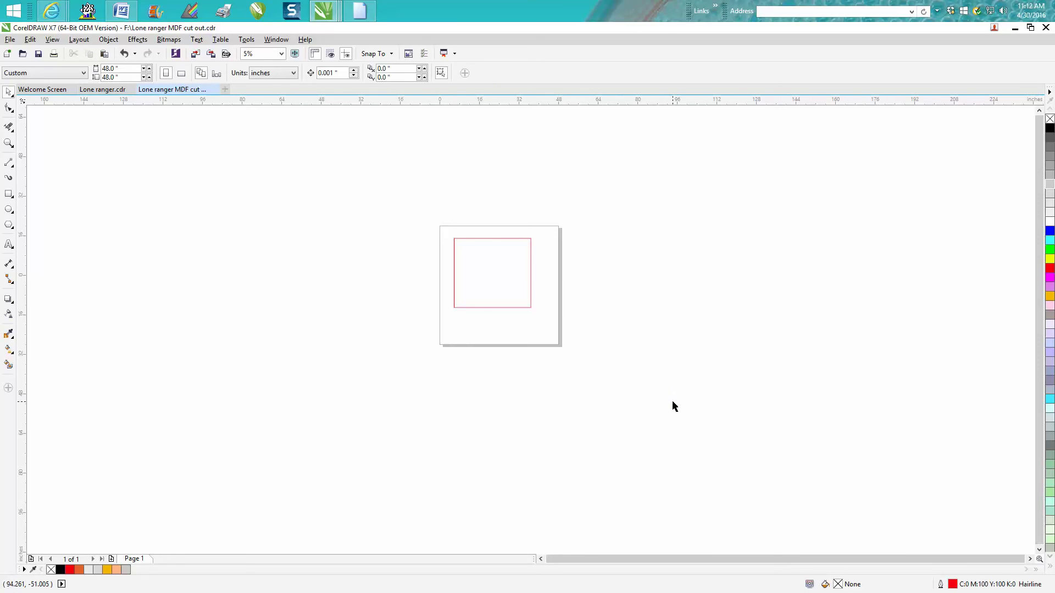
left_click(10, 39)
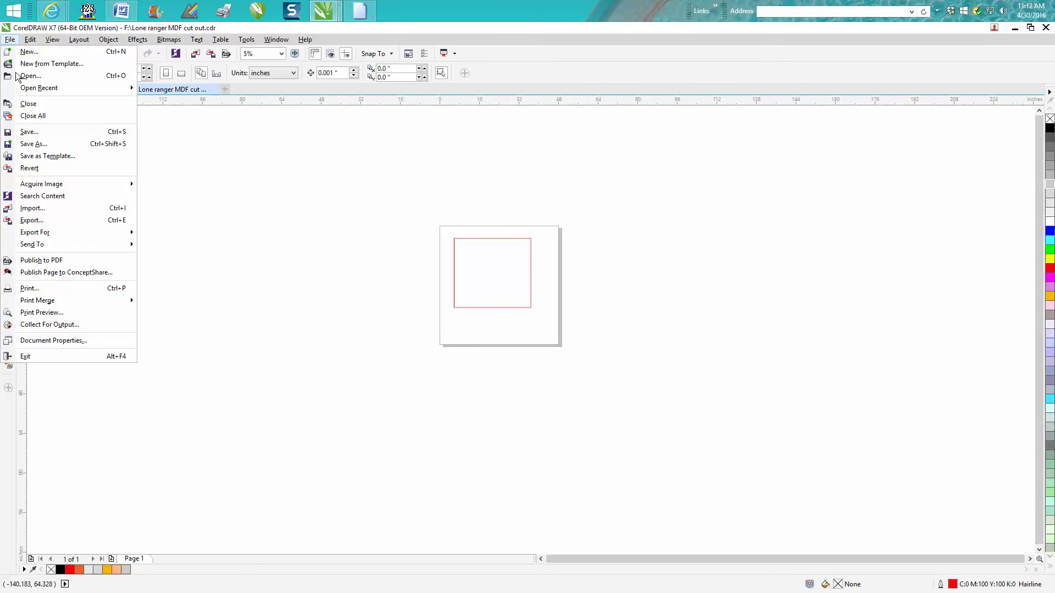
left_click(36, 144)
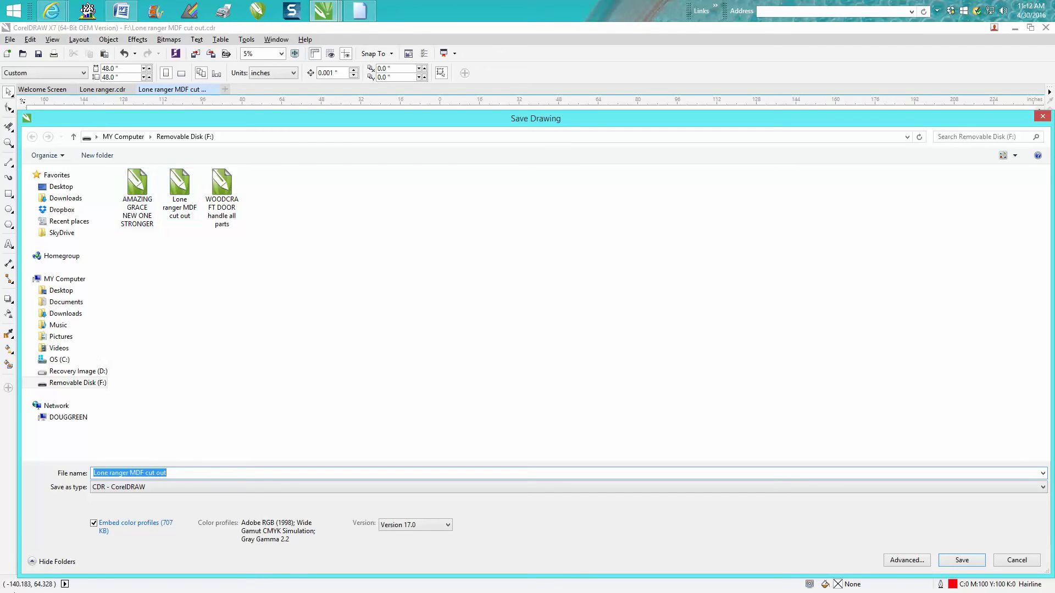
left_click(1047, 491)
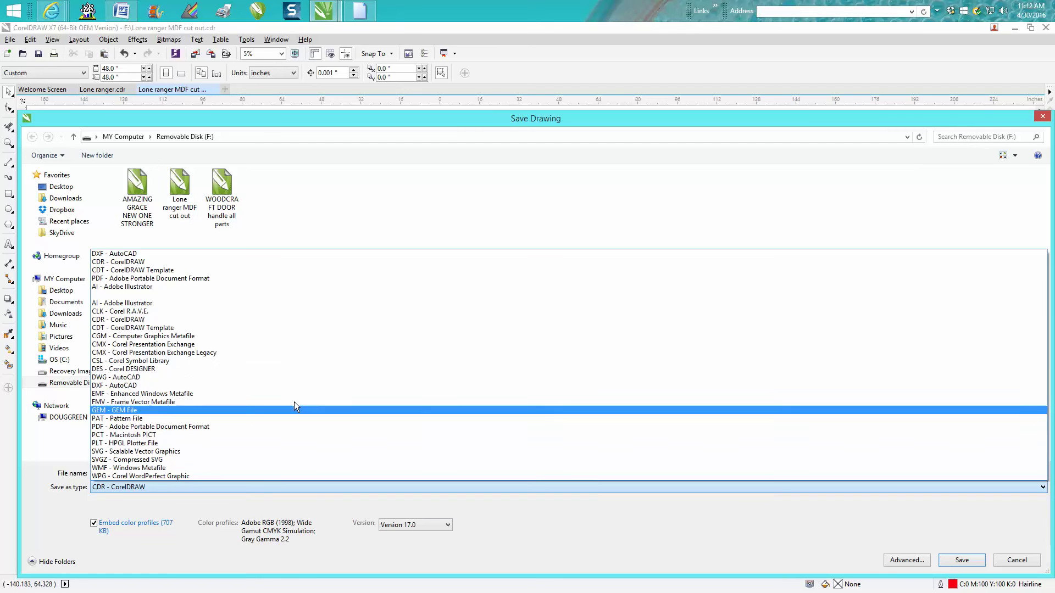
left_click(125, 386)
left_click(179, 476)
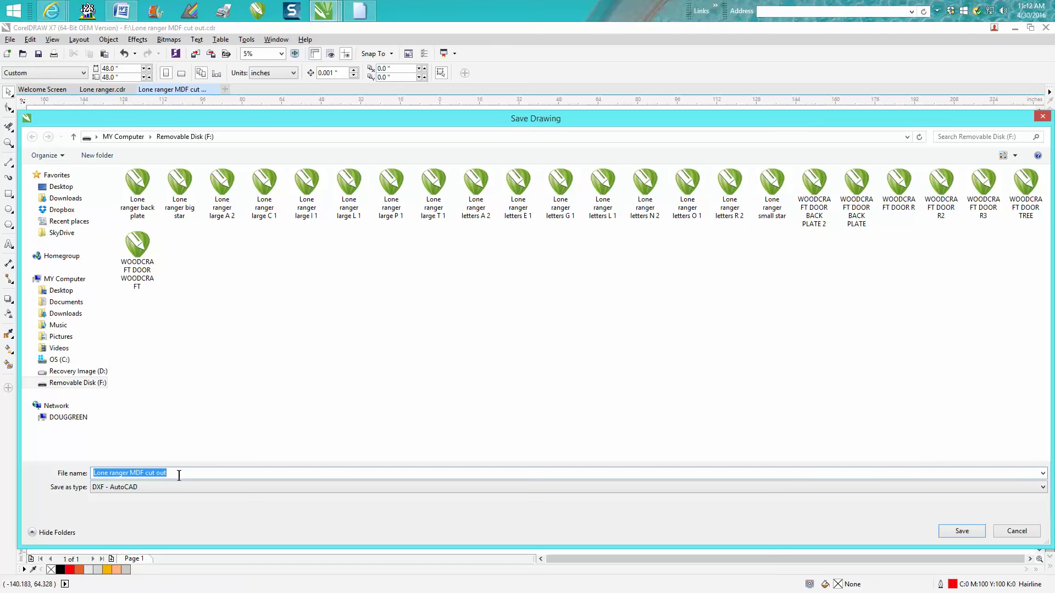
key("BackSpace")
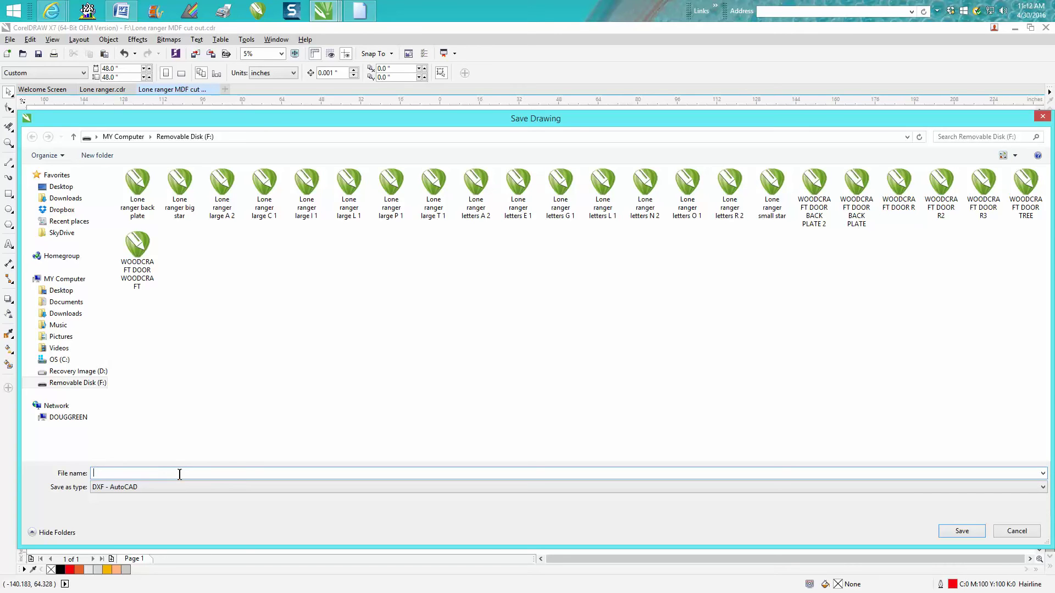
left_click(1042, 116)
Step: Start saving the page with the border rectangle under a new name in the DXF - AutoCAD format
left_click(9, 40)
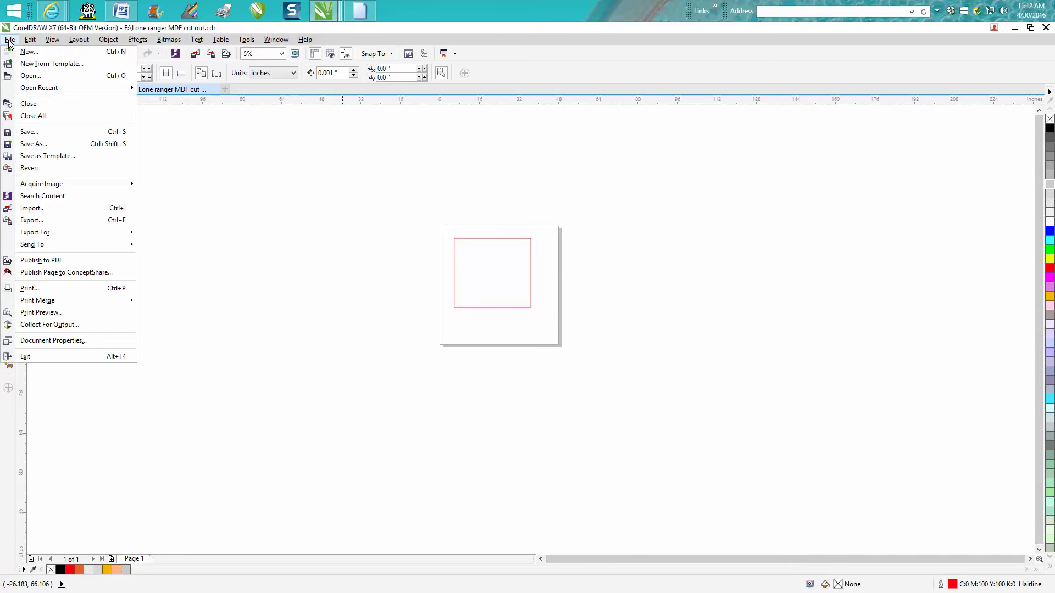
left_click(35, 144)
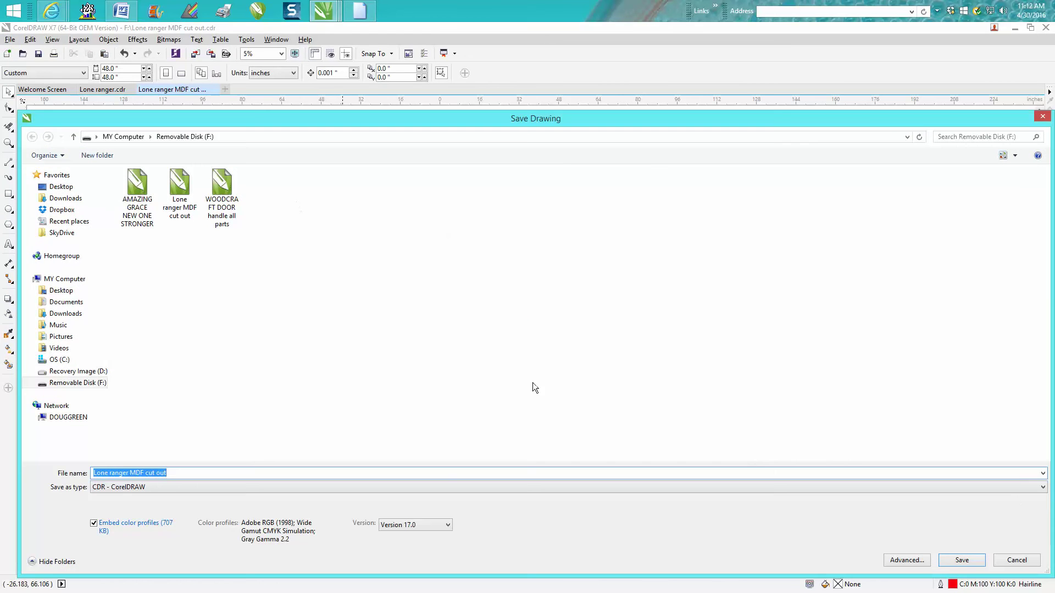
left_click(1042, 487)
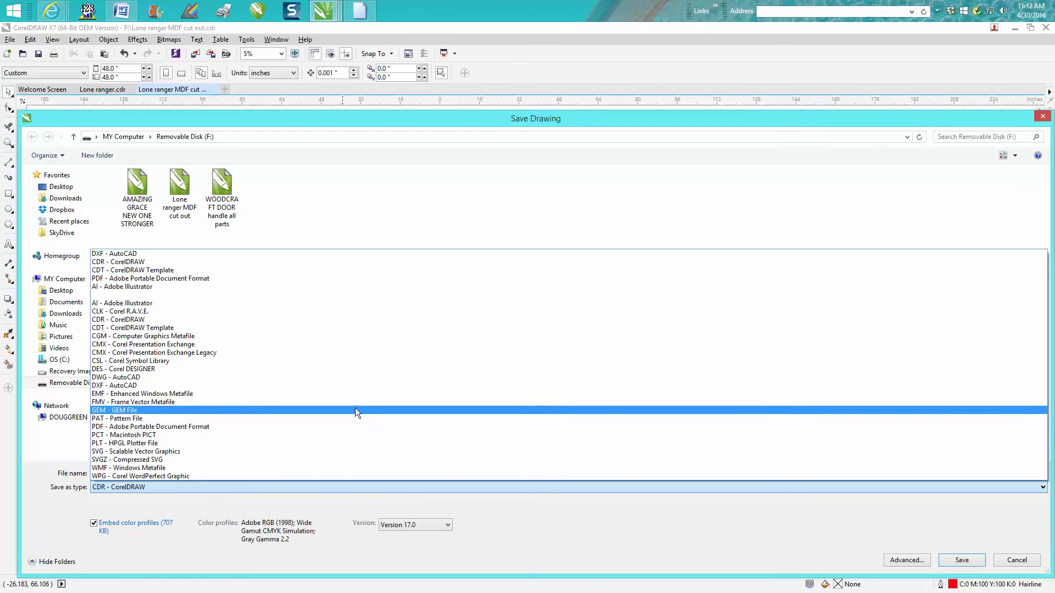
left_click(126, 385)
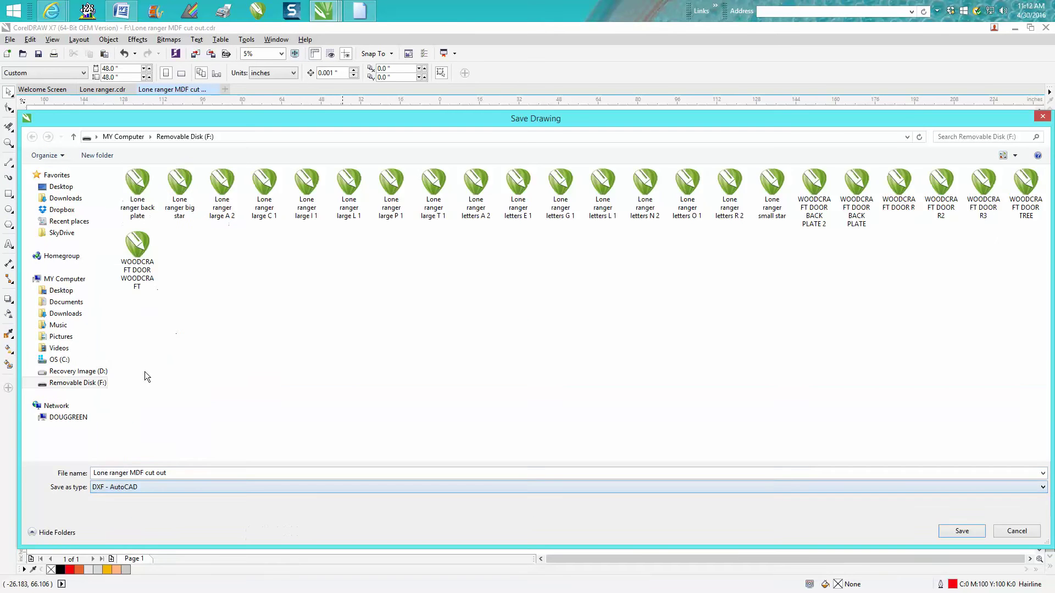
Step: Enter Lone ranger BACK PLATE as the name for the DXF file and cancel the save
left_click(181, 473)
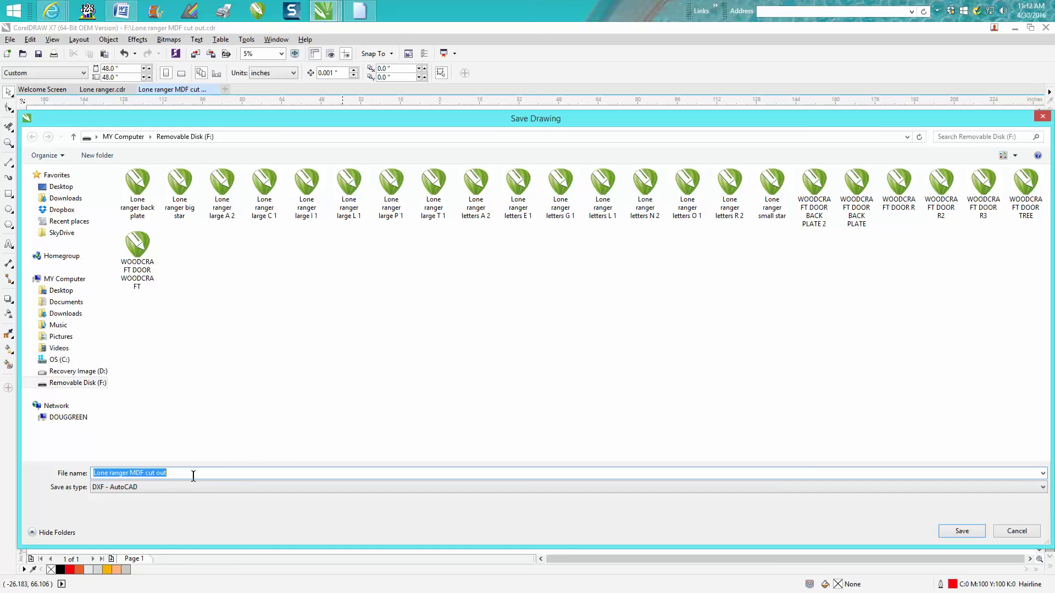
left_click(194, 475)
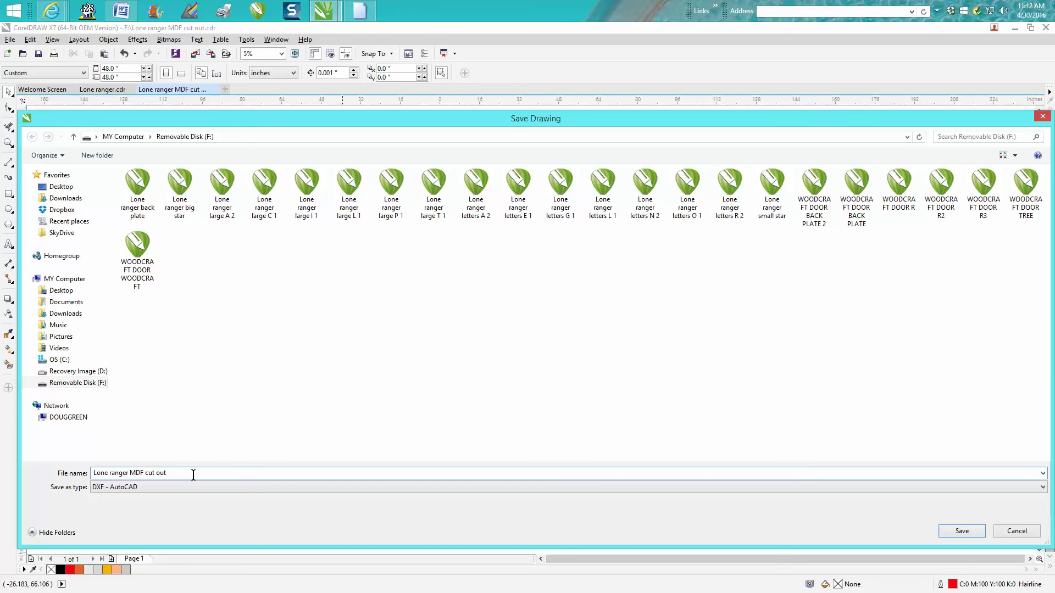
key("BackSpace")
key("BackSpace")
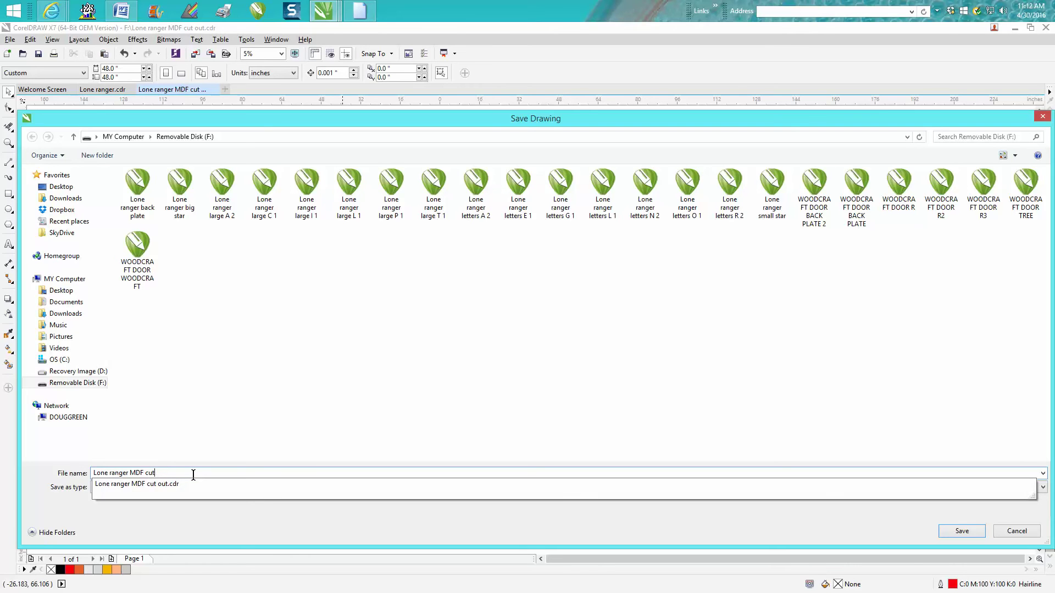
key("BackSpace")
key("BackSpace")
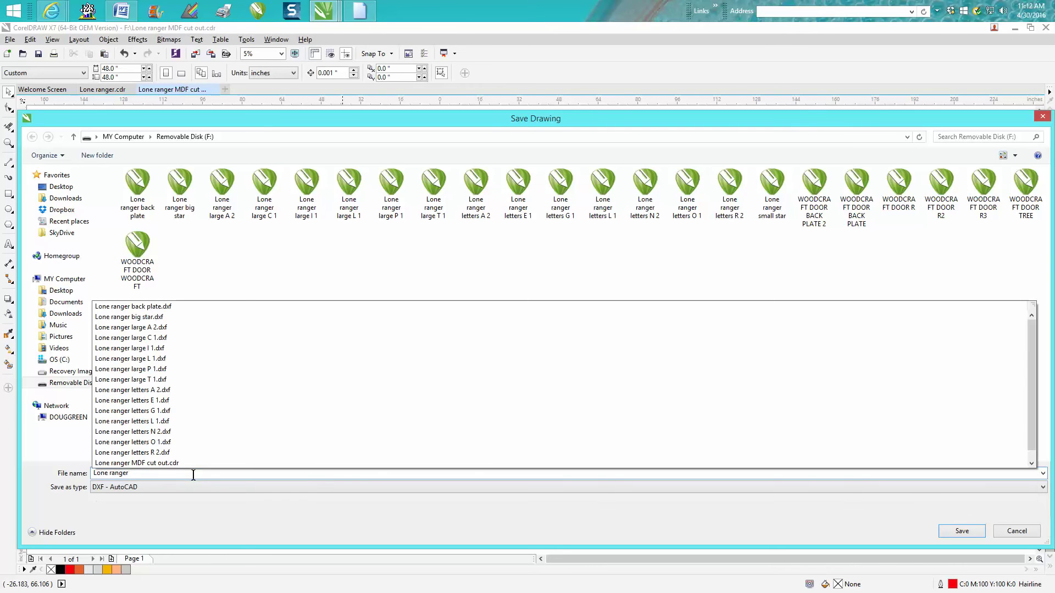
type("BACL")
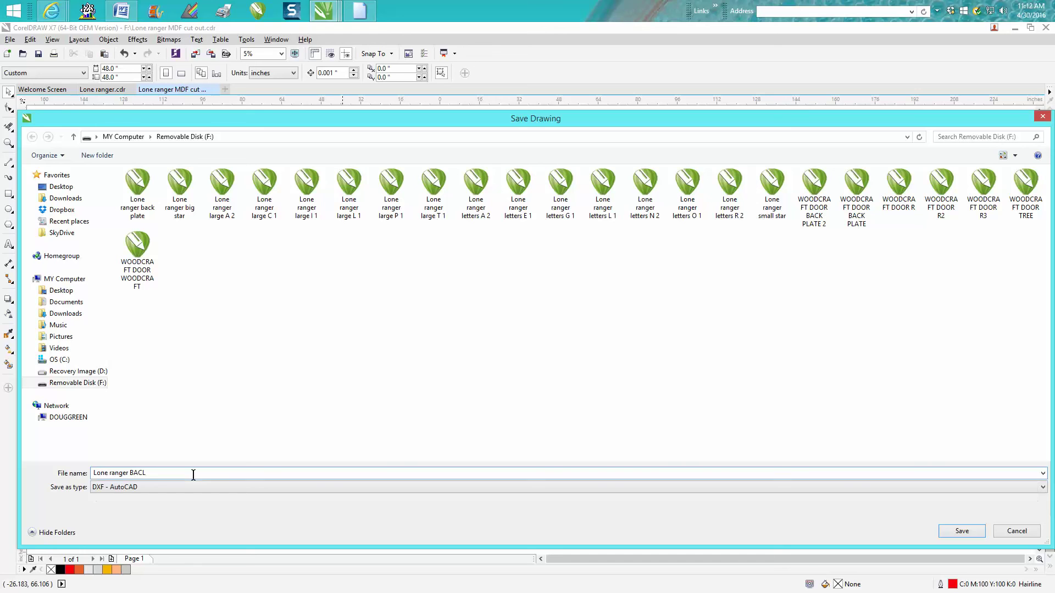
key("BackSpace")
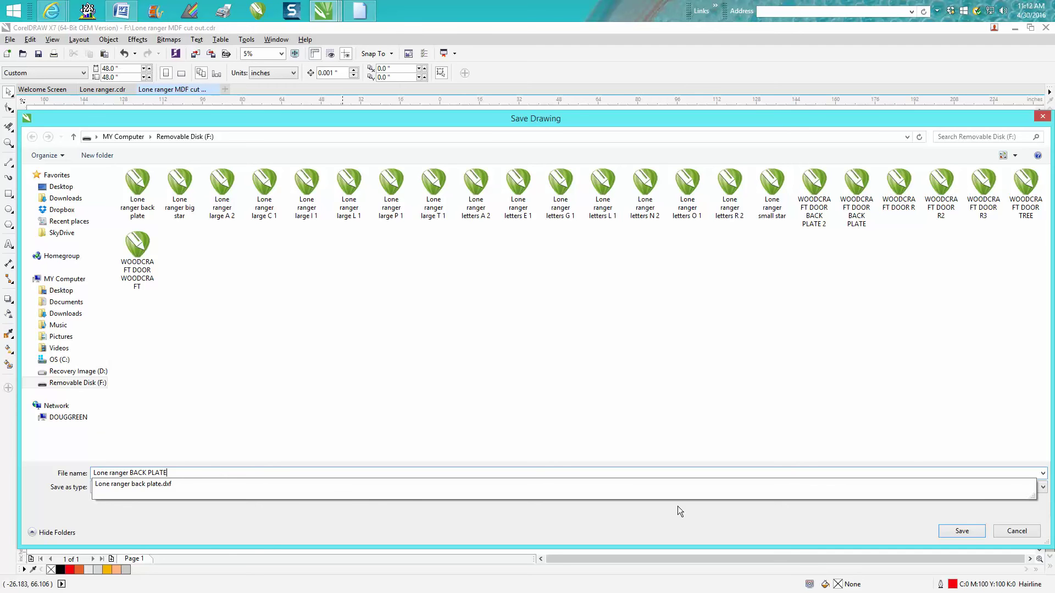
left_click(1016, 531)
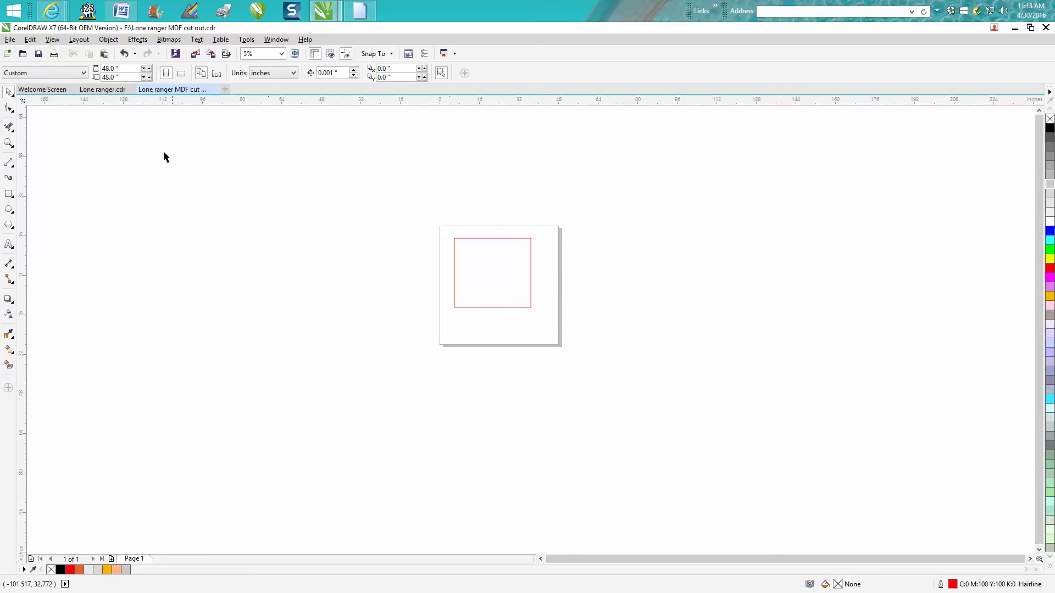
Step: Undo the deletions of the letters, stars and black-filled sign outside the page, and delete the red border rectangle from the page
left_click(124, 54)
left_click(124, 54)
left_click(124, 54)
left_click(124, 54)
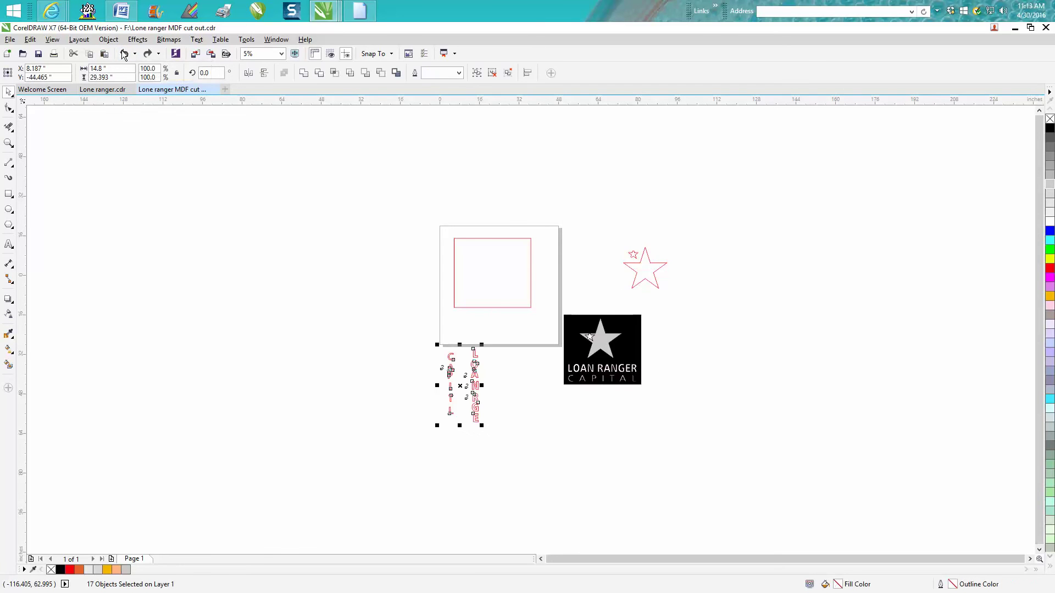
left_click(473, 239)
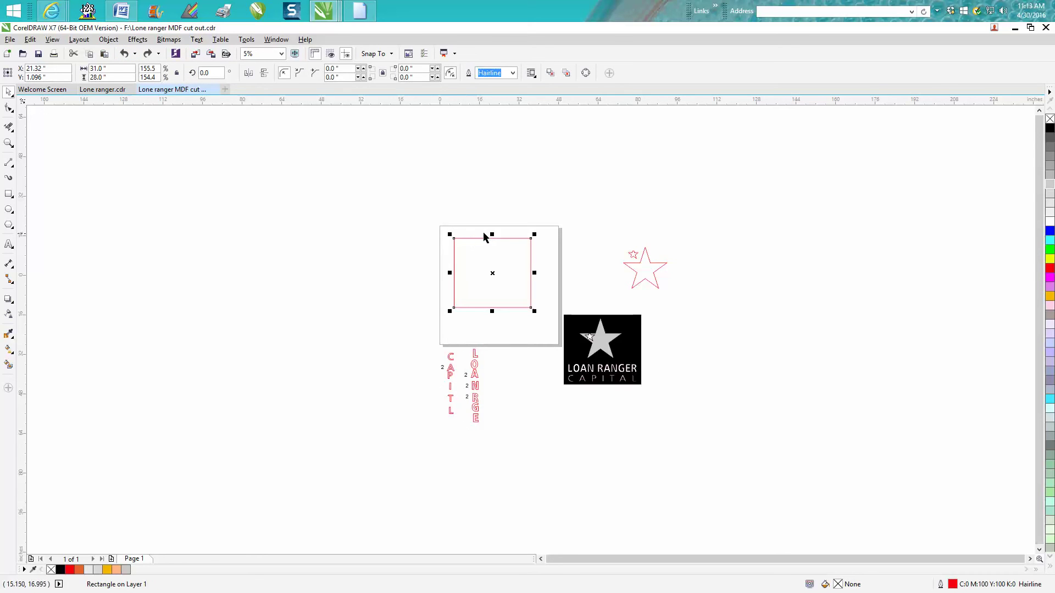
key("Delete")
Step: Centre the large red star on the page, undoing the accidental centring of the small star and black-filled sign
left_click(643, 267)
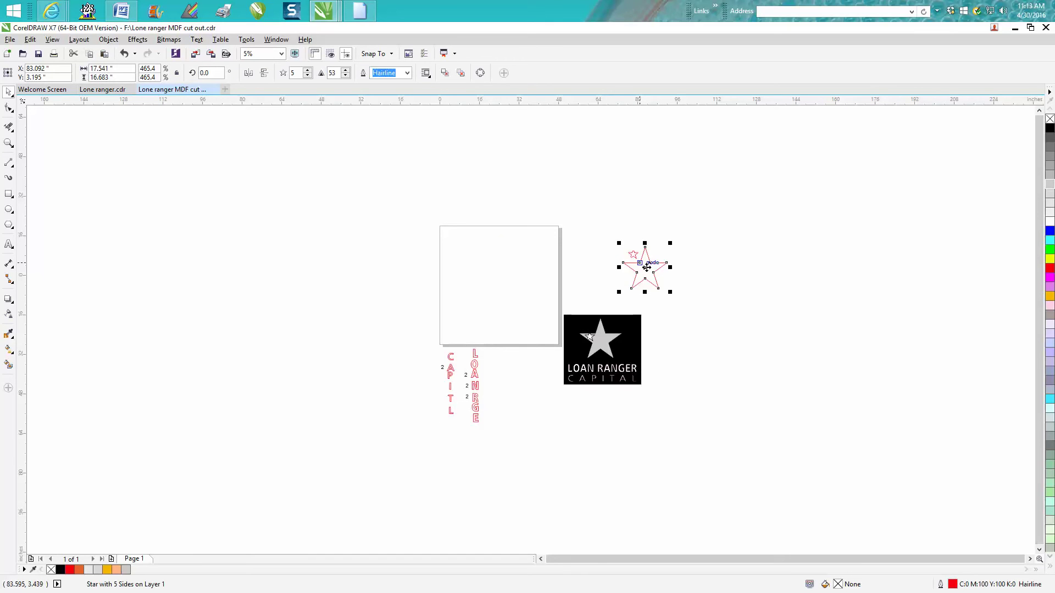
key("p")
left_click_drag(549, 219, 690, 435)
key("p")
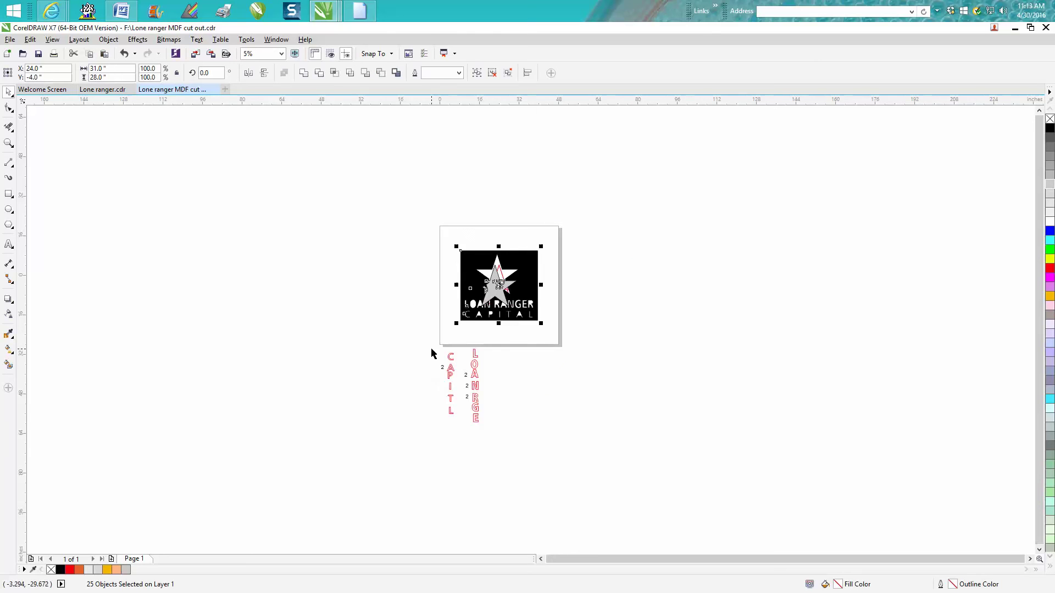
left_click(124, 53)
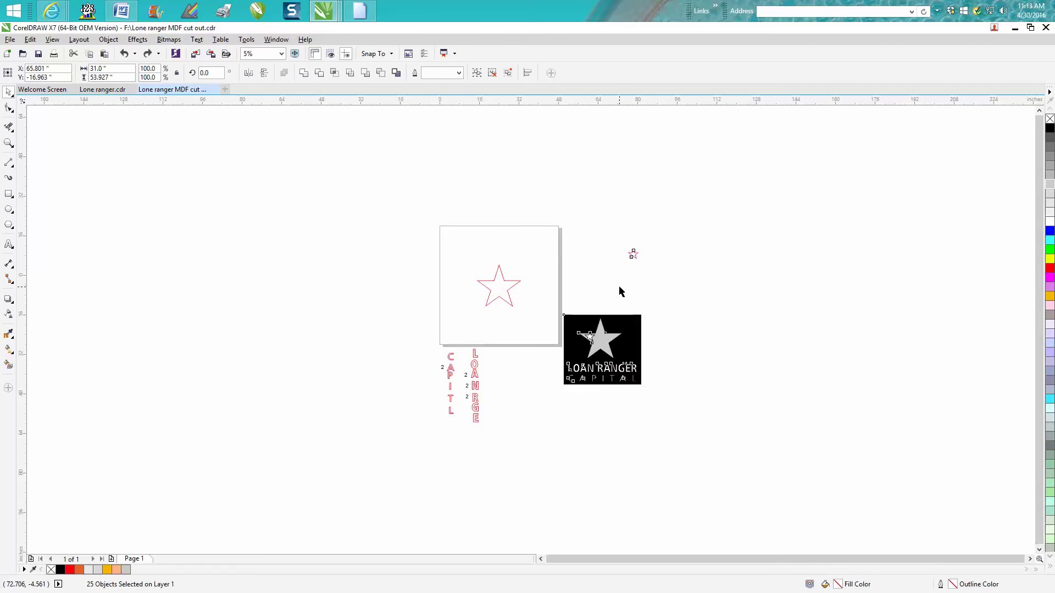
Step: Delete the small star, black-filled sign and loose letters outside the page, and move the large star to the page's upper-left corner
key("Delete")
left_click_drag(415, 334, 548, 443)
key("Delete")
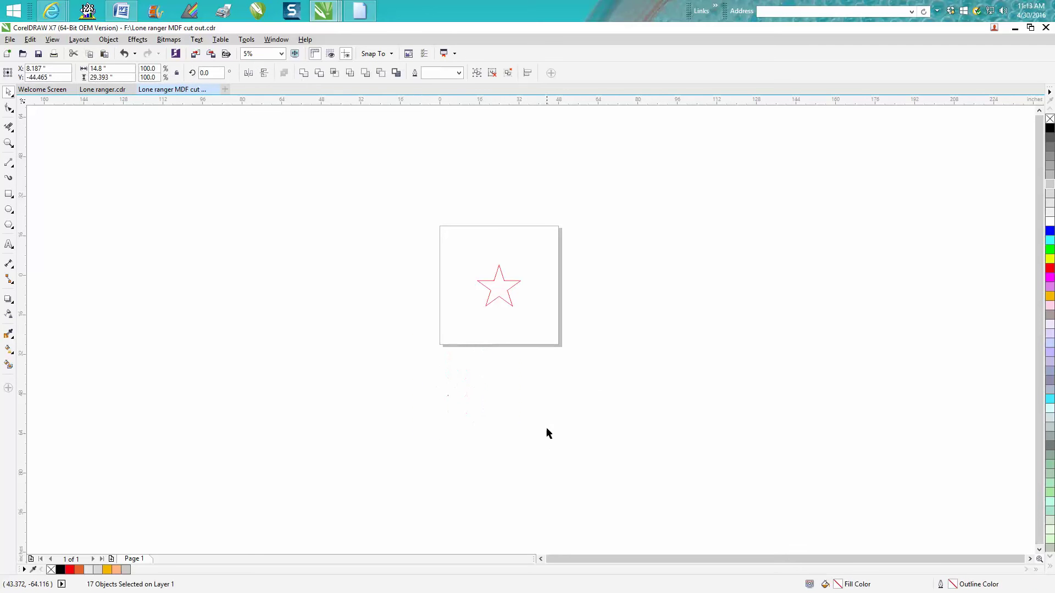
left_click(499, 296)
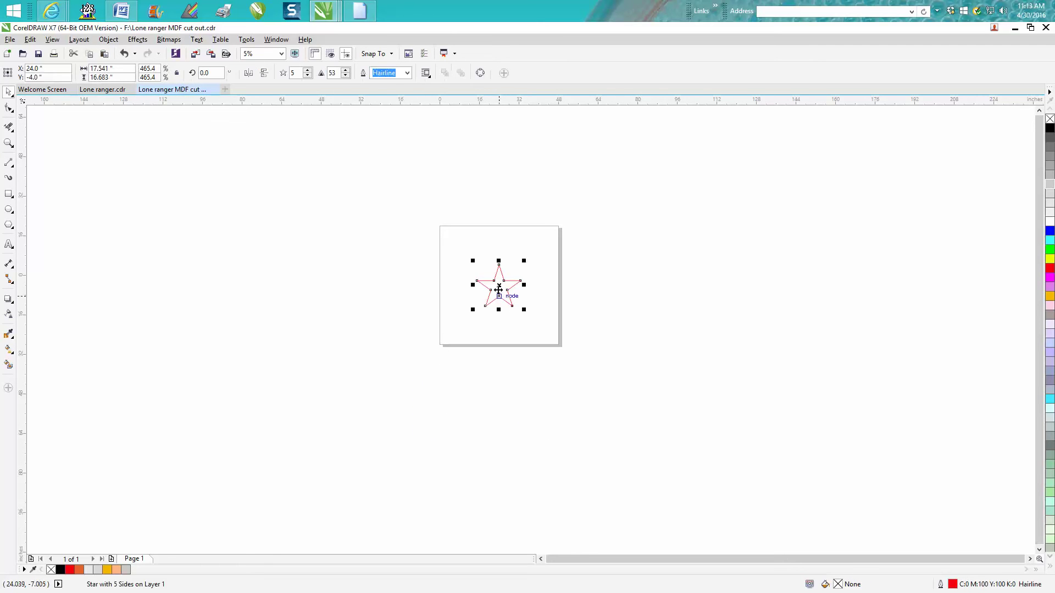
left_click_drag(495, 283, 465, 253)
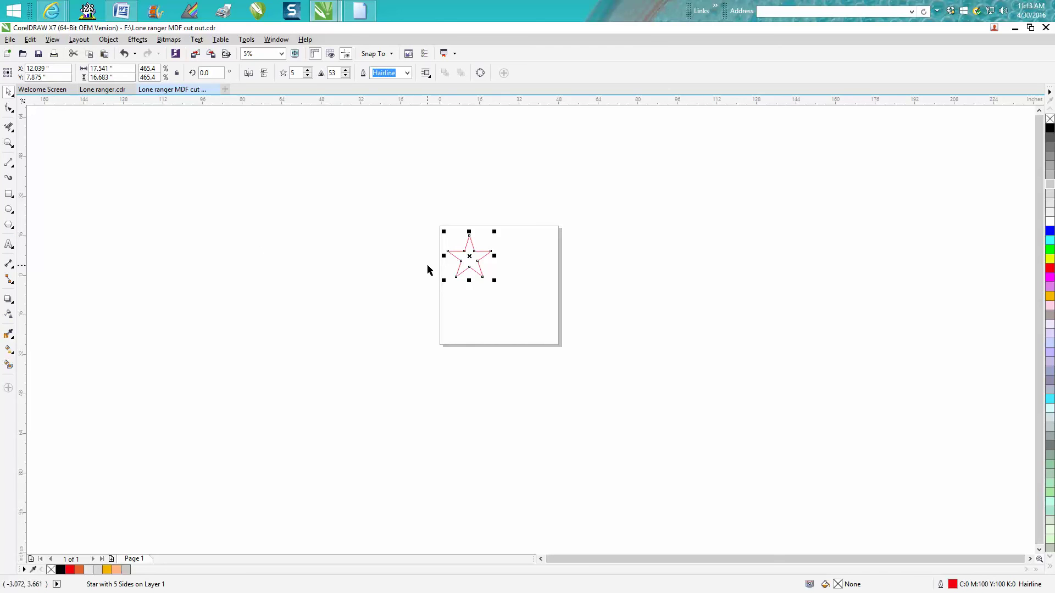
Step: Undo the large star's moves and the deletions of the letters, small star and black-filled sign
left_click(125, 54)
left_click(126, 54)
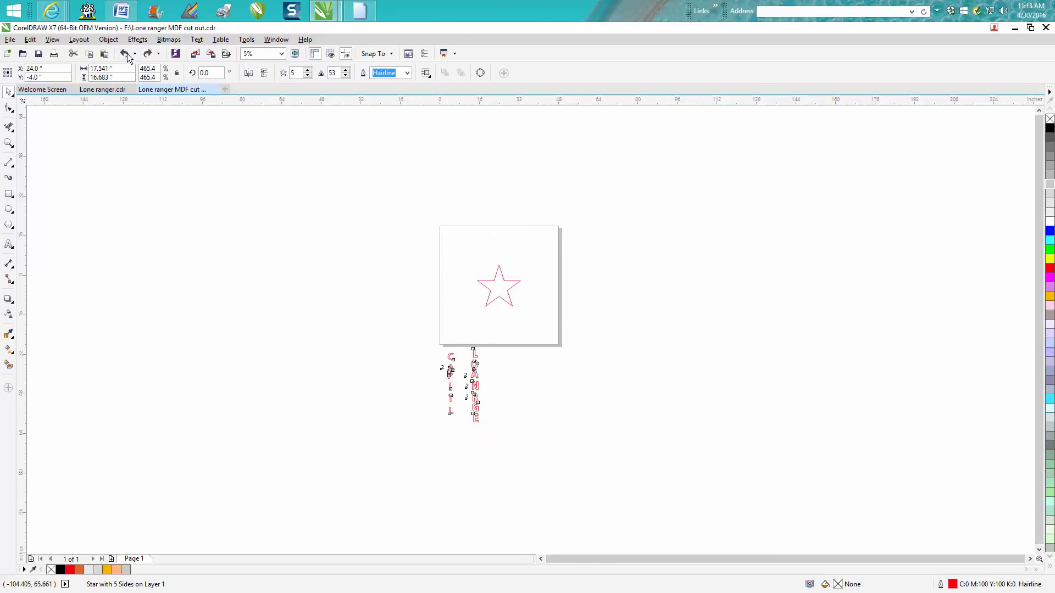
left_click(125, 54)
left_click(125, 54)
left_click(125, 54)
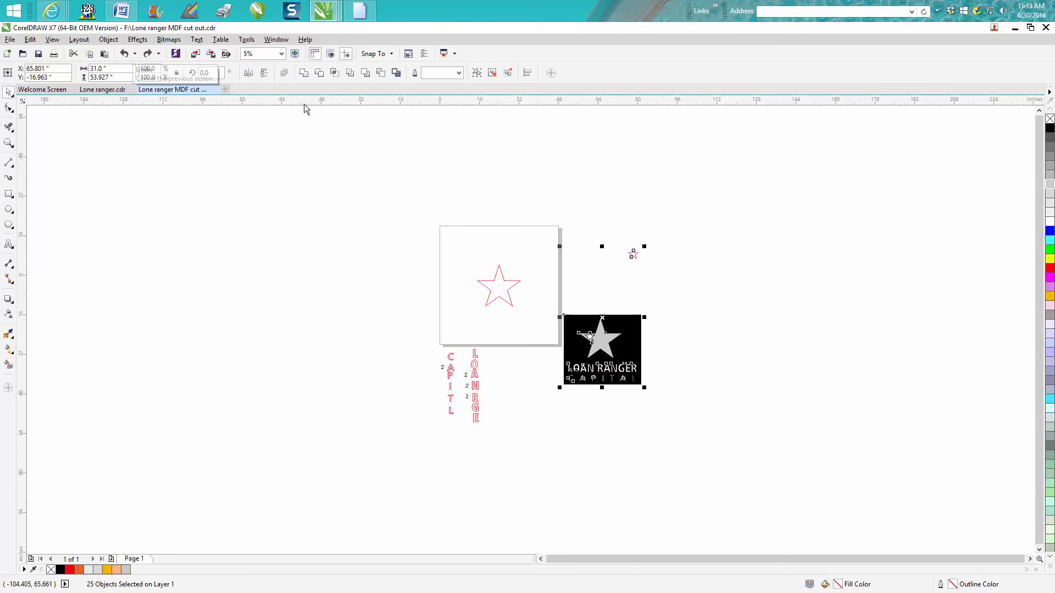
left_click(125, 54)
left_click(125, 54)
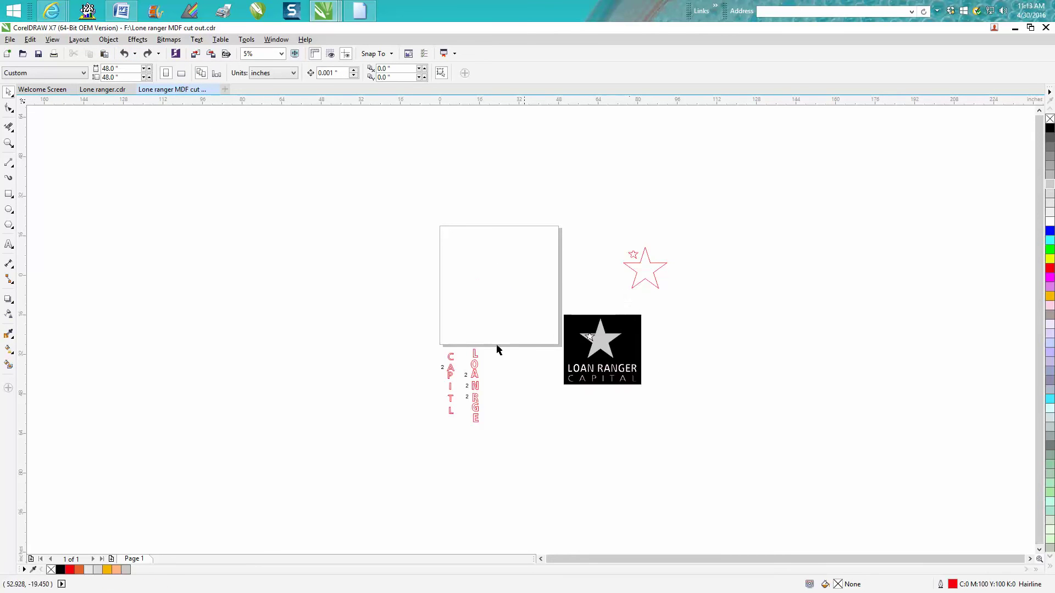
Step: Delete the complete black-filled Loan Ranger Capital sign beside the page
left_click(575, 352)
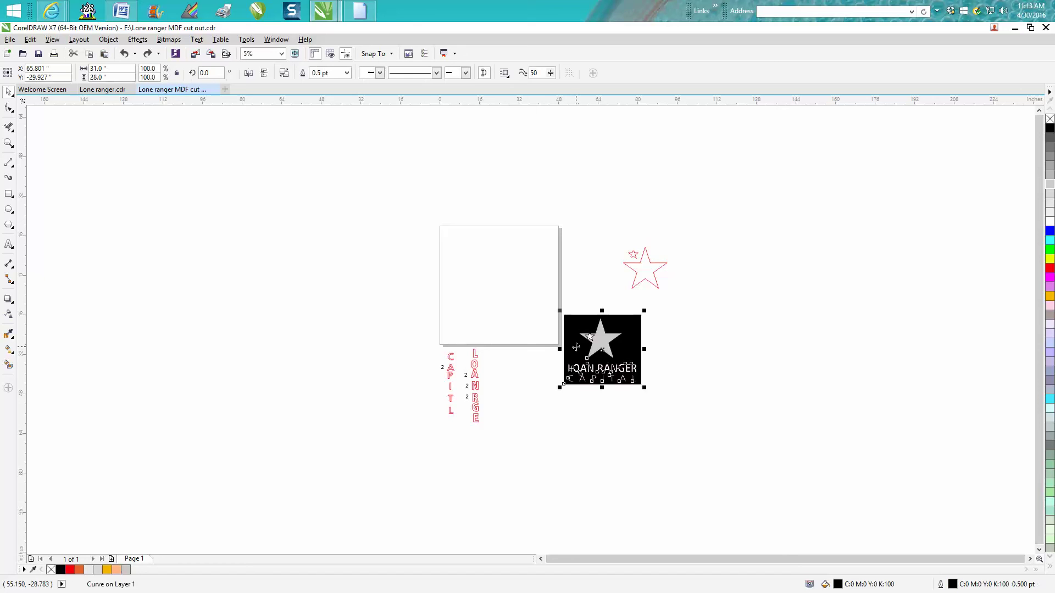
key("Escape")
left_click_drag(556, 300, 686, 407)
key("Delete")
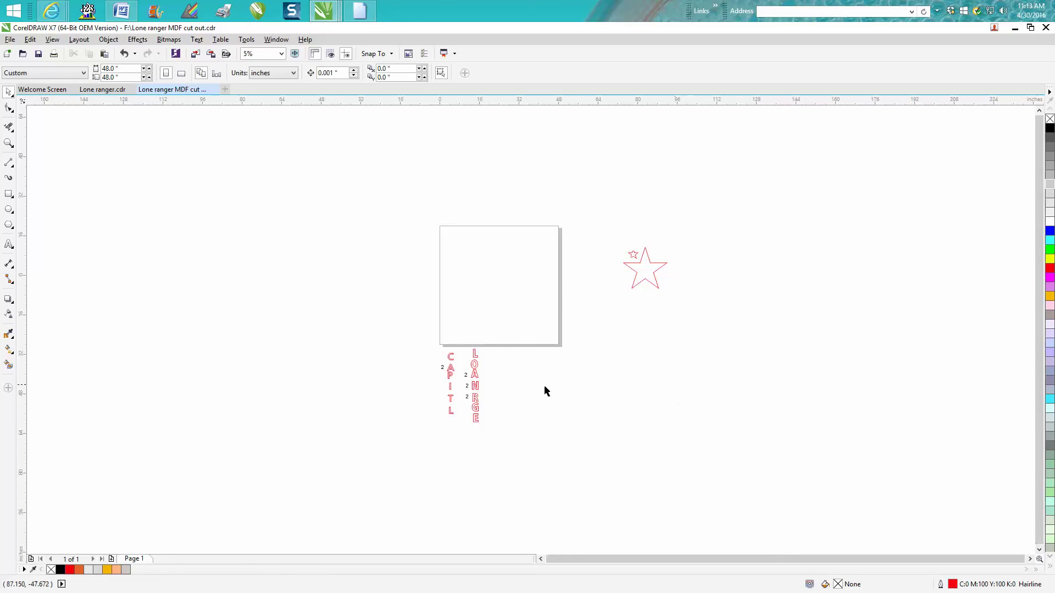
Step: Move the letter C from the column of loose letters to the page's upper-left corner
left_click(450, 359)
left_click_drag(451, 356, 450, 244)
key("ctrl+z")
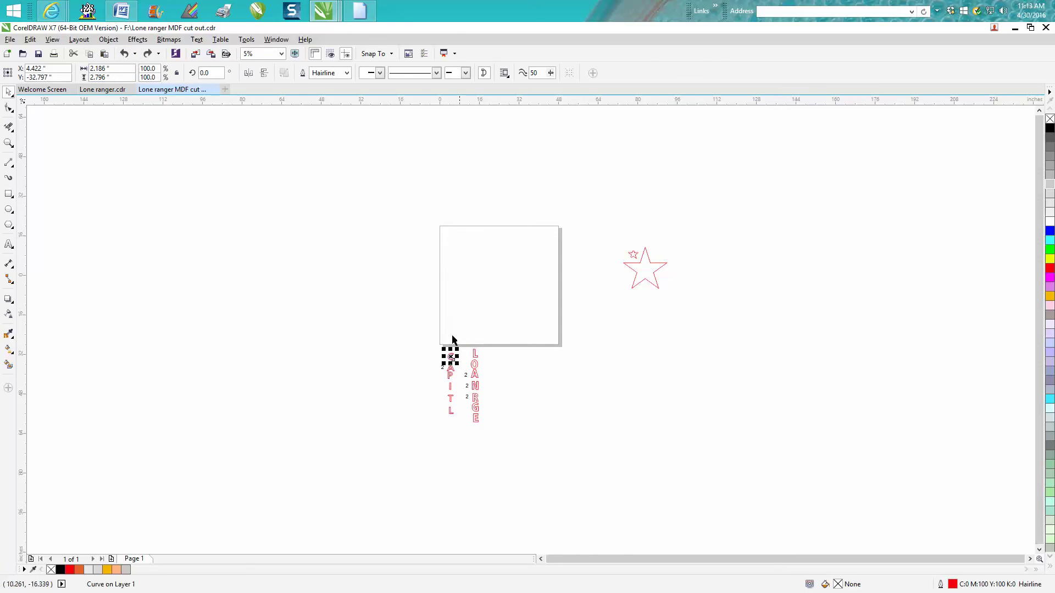
left_click_drag(451, 358, 448, 234)
Step: Delete the remaining loose letters with their quantity numbers and both red stars outside the page
left_click_drag(419, 341, 529, 430)
key("Delete")
left_click_drag(596, 247, 697, 313)
key("Delete")
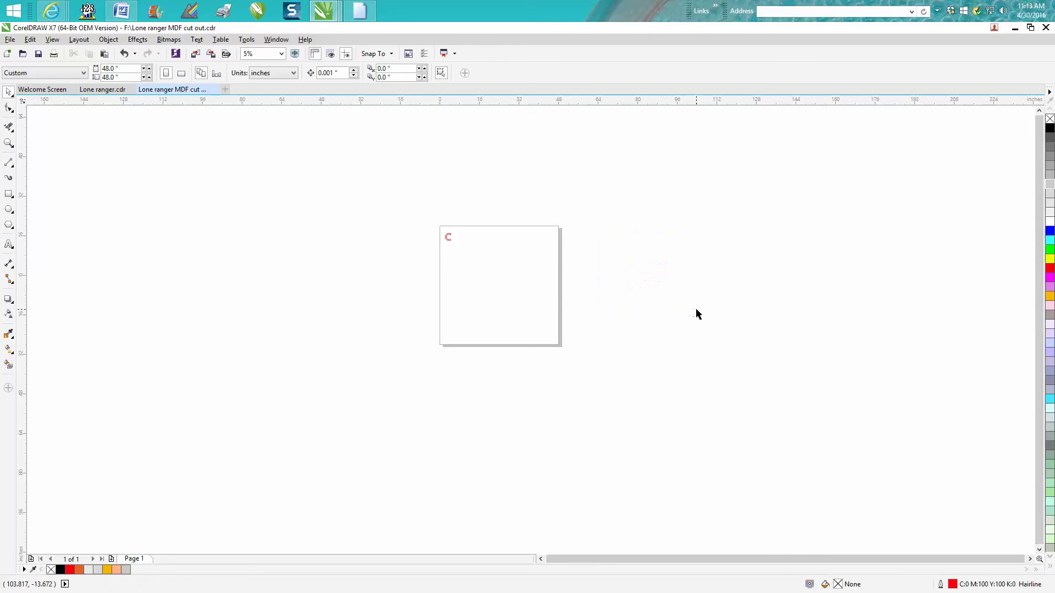
Step: Set up a save of the page with the letter C in the DXF - AutoCAD format and cancel it
left_click(8, 143)
left_click_drag(426, 217, 596, 334)
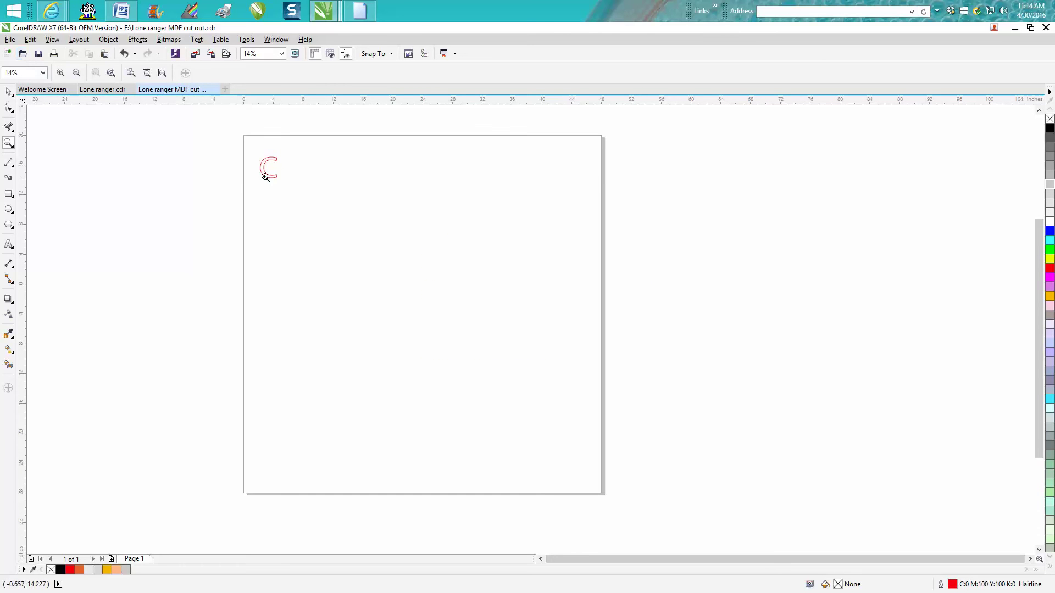
left_click(9, 39)
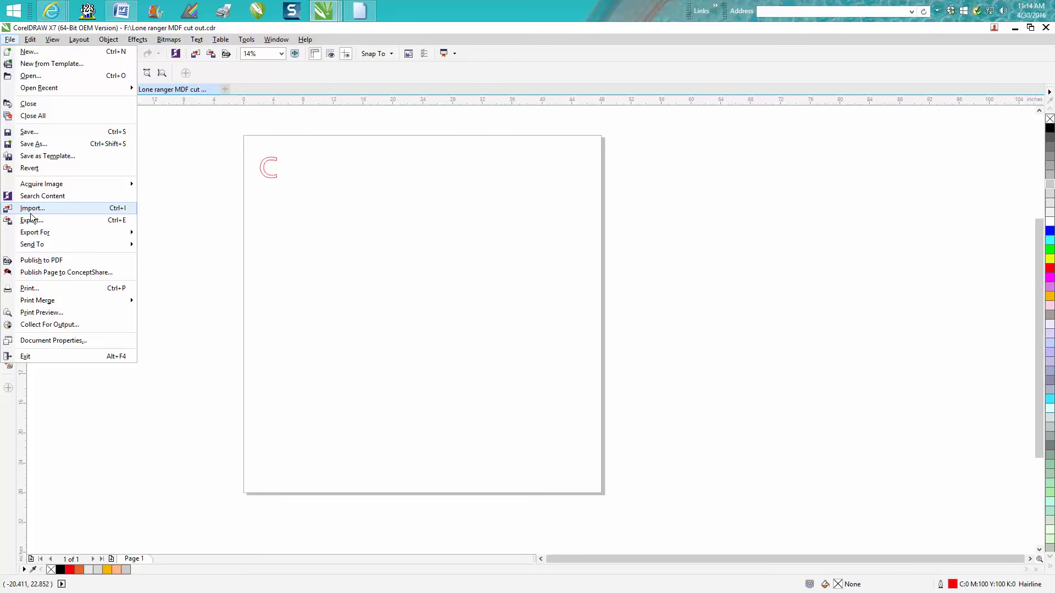
left_click(445, 280)
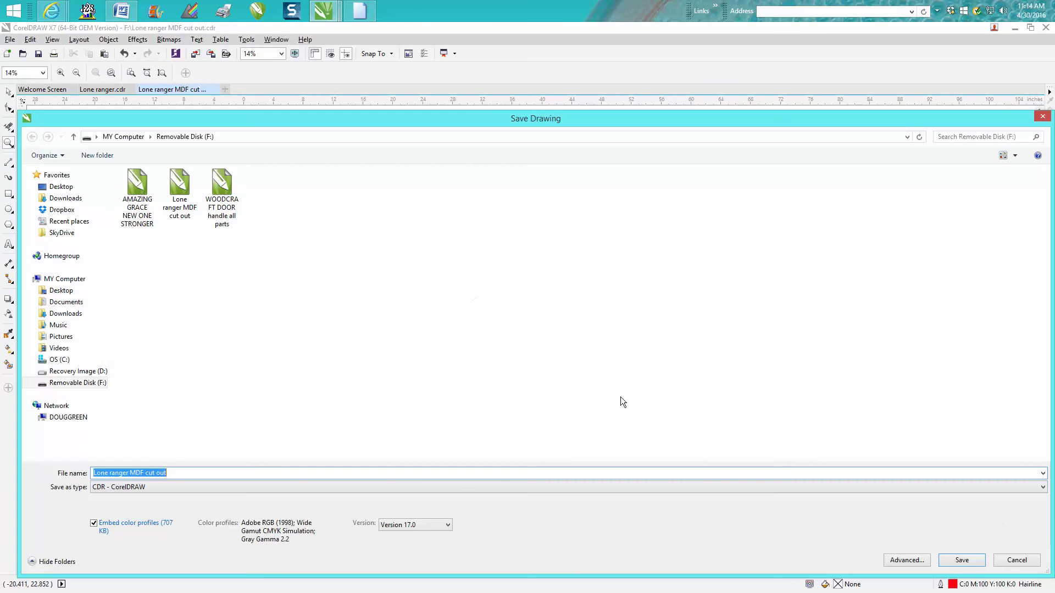
left_click(1042, 487)
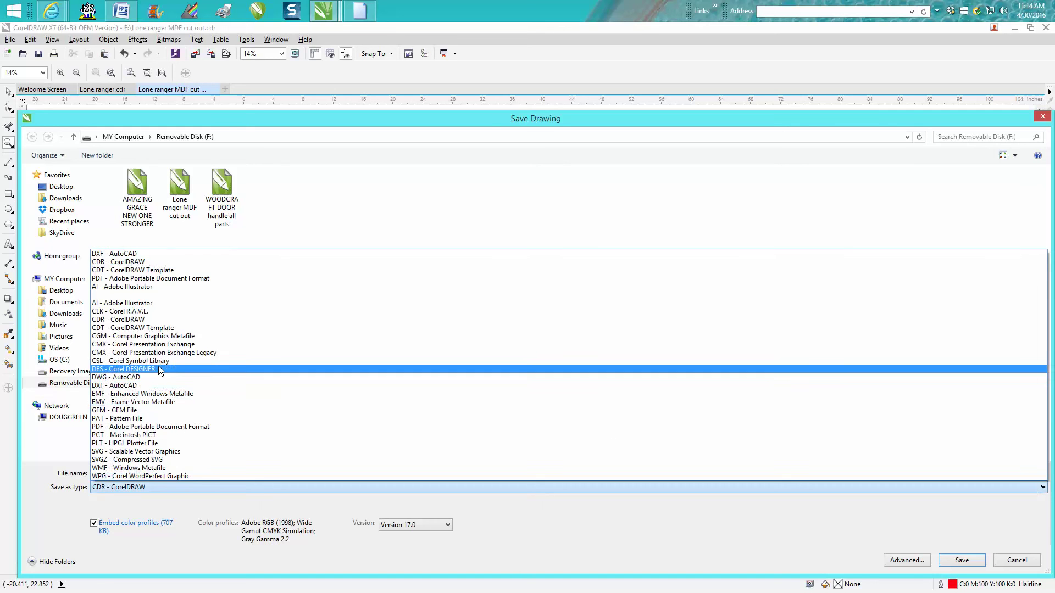
left_click(131, 386)
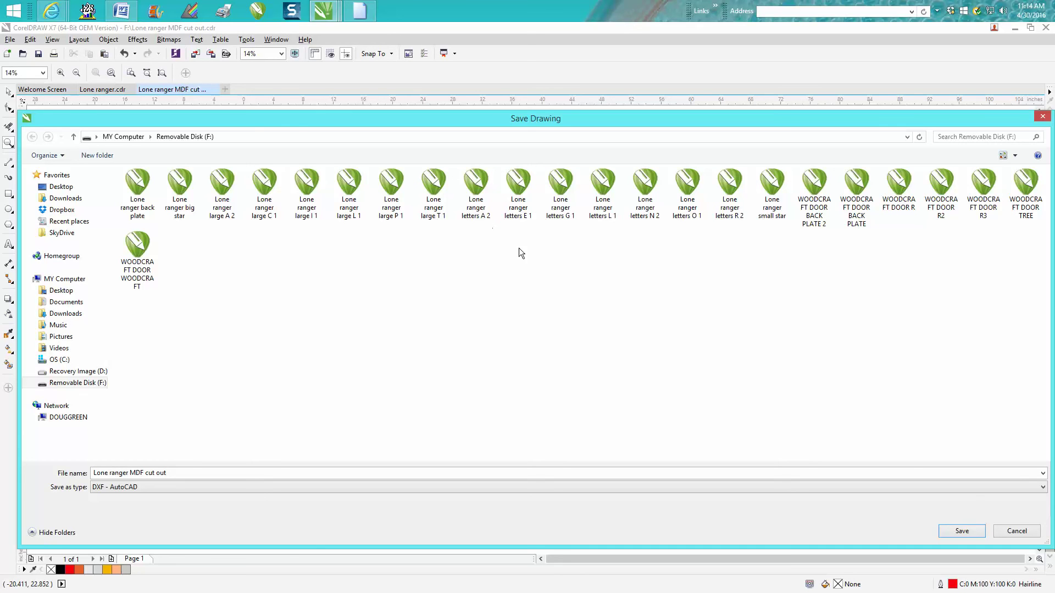
left_click(1017, 531)
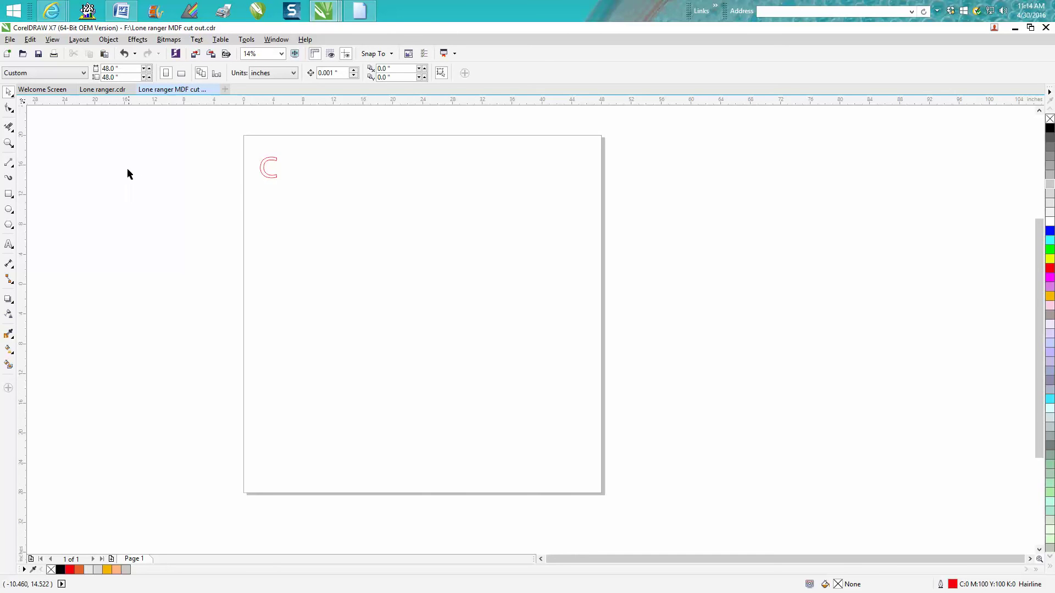
Step: Undo the deletions of the stars and loose letters and the move of the letter C onto the page
left_click(124, 53)
left_click(124, 53)
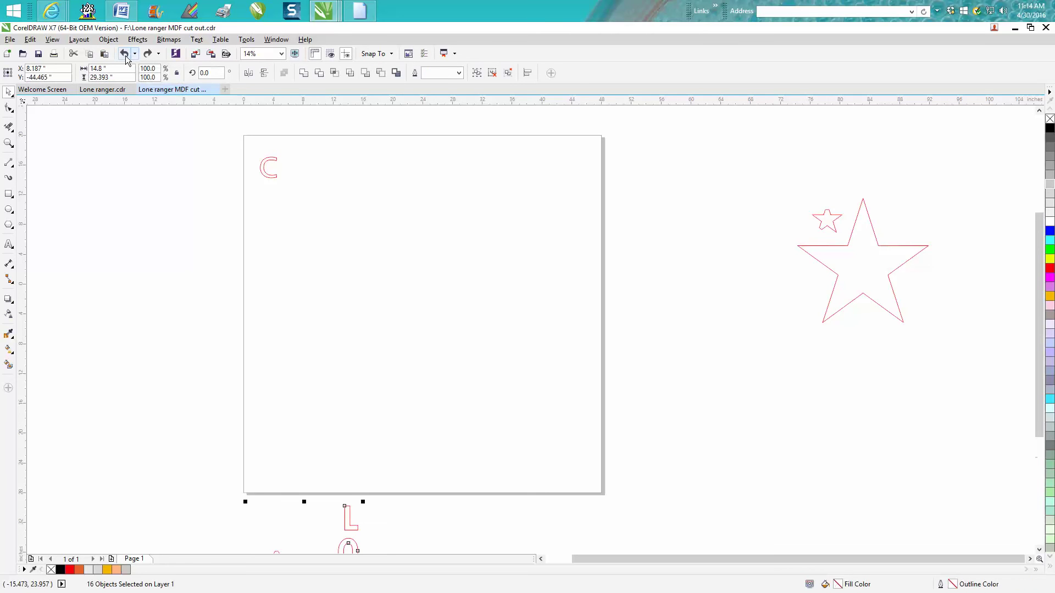
left_click(124, 53)
left_click_drag(1036, 342, 1035, 390)
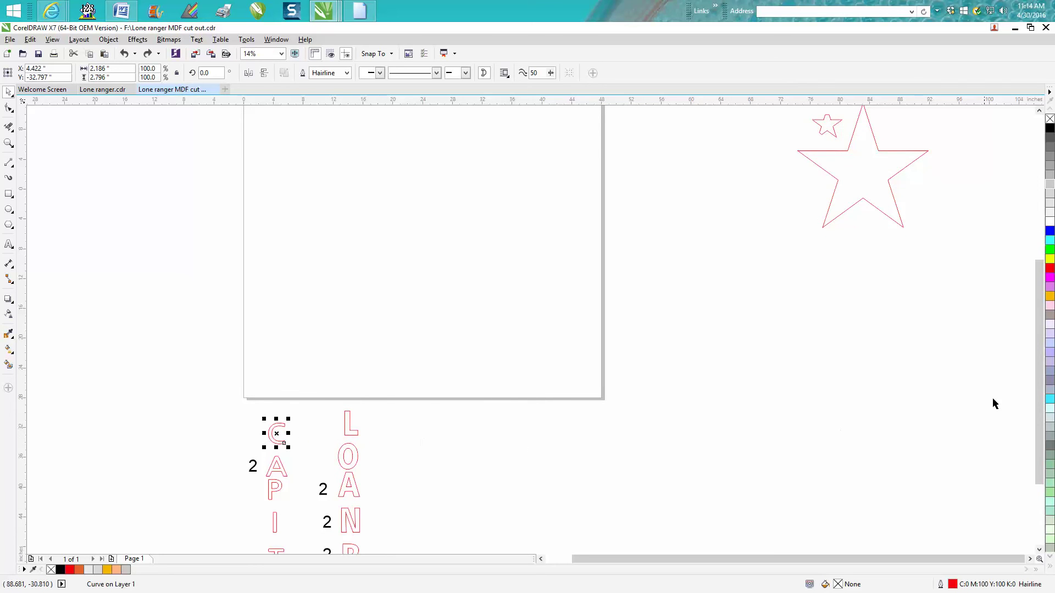
left_click_drag(1042, 377, 1041, 410)
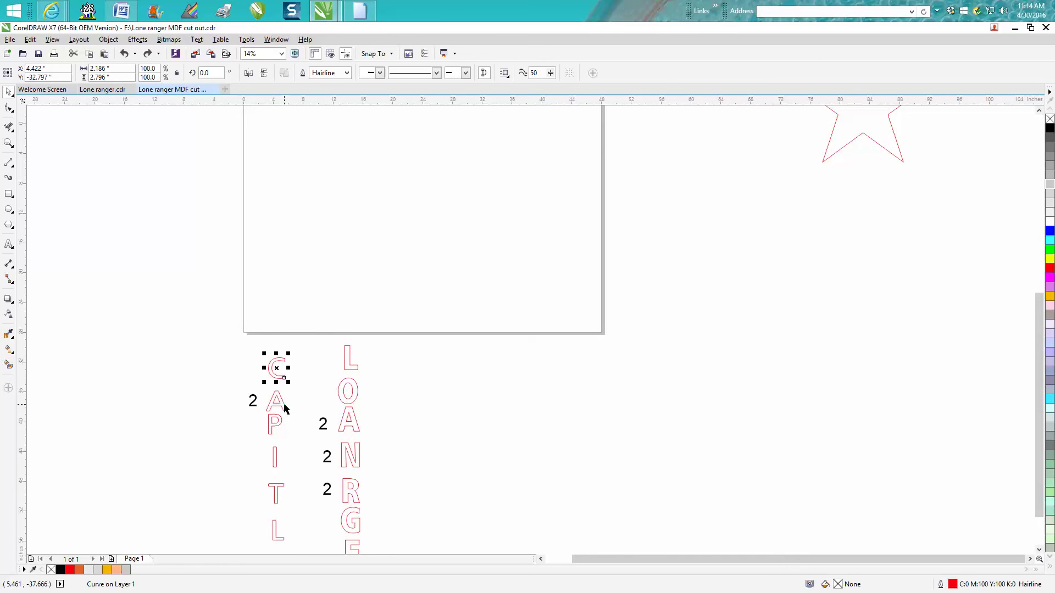
Step: Move the letter L from the top of the LOANRGE letter column to the page's upper-left corner
scroll(384, 426, "down", 2)
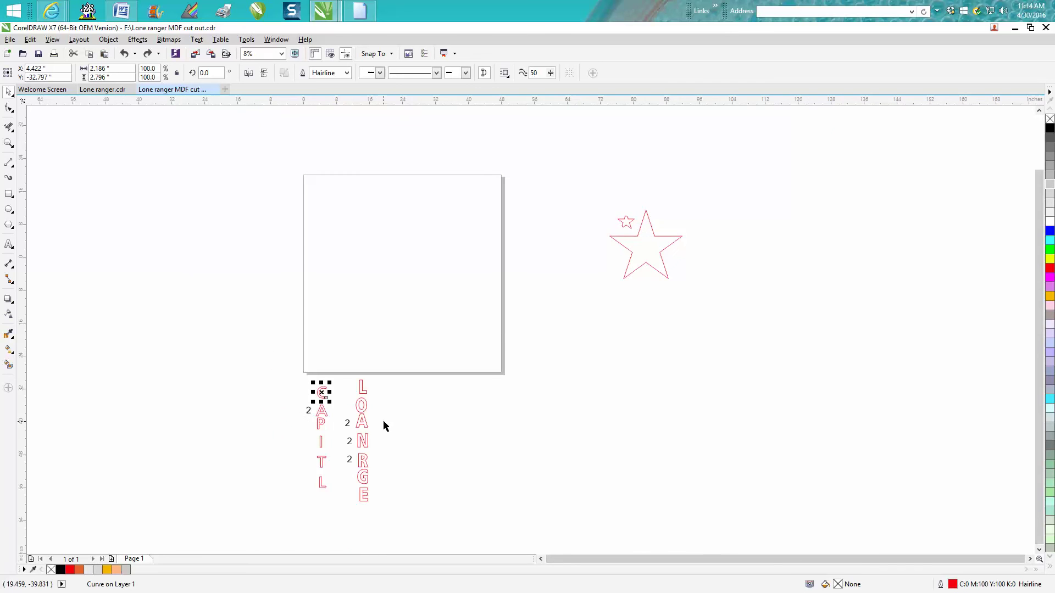
left_click(362, 388)
left_click_drag(363, 388, 326, 201)
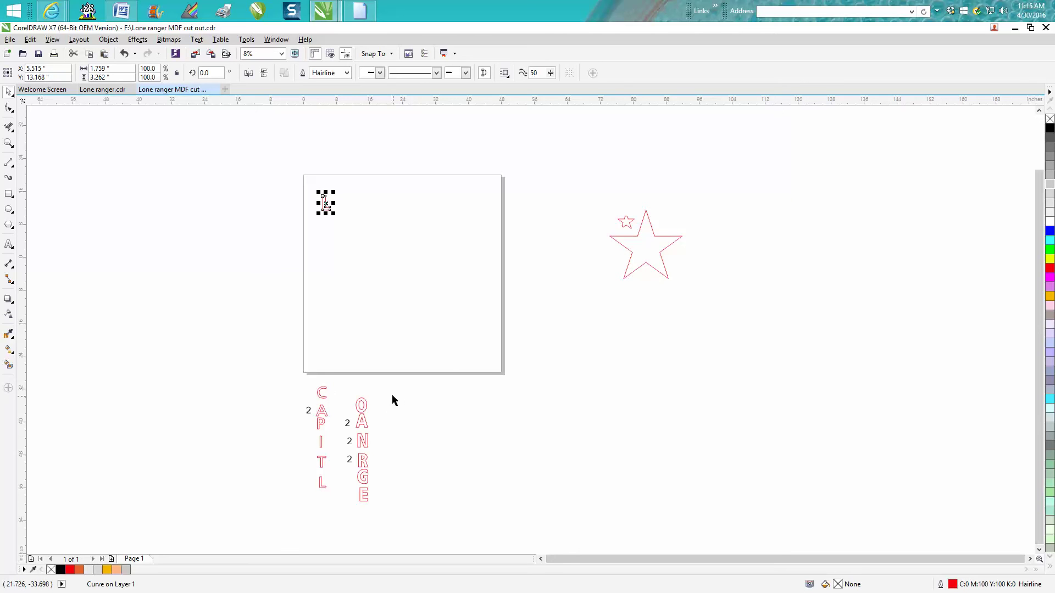
Step: Delete every loose letter and quantity number below the page and both stars beside it, keeping only the letter L
left_click_drag(429, 497, 497, 511)
key("Delete")
left_click_drag(646, 273, 701, 298)
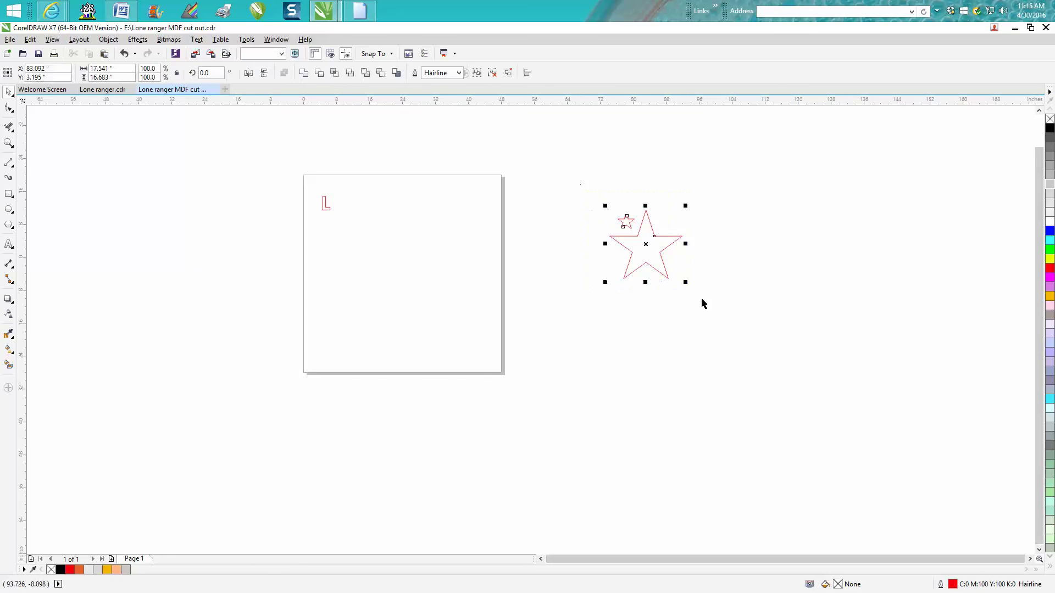
key("Delete")
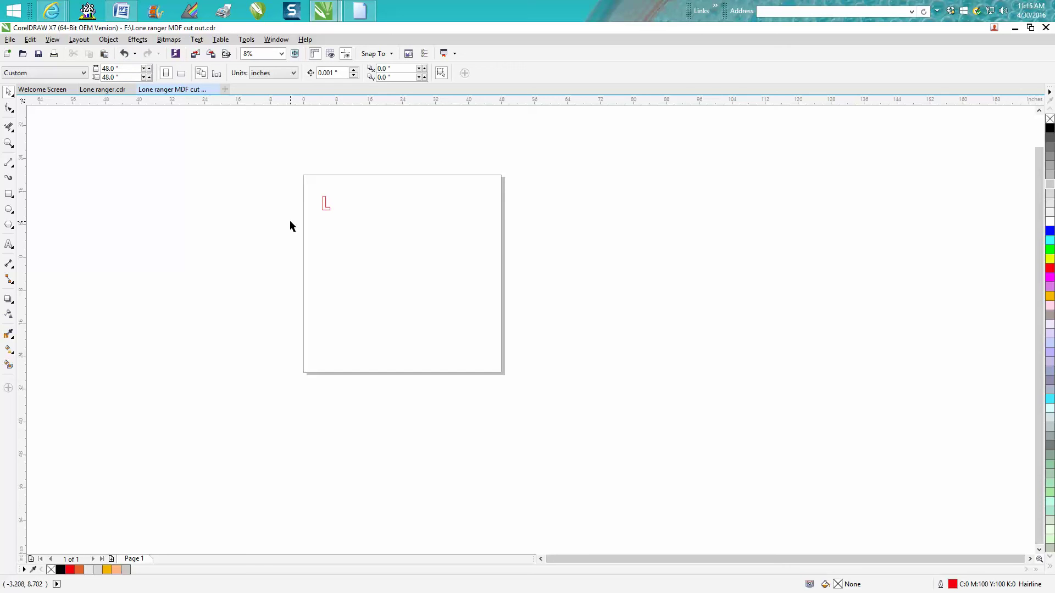
key("F4")
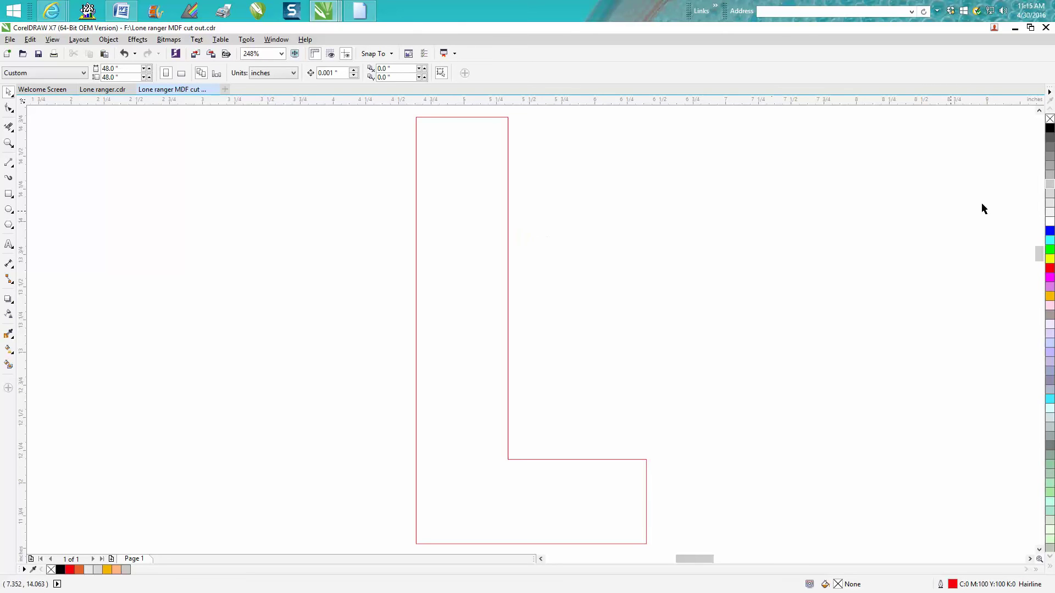
Step: Undo the deletions of the stars and loose letters, and move the letter L closer to the page's upper-left corner
left_click(124, 55)
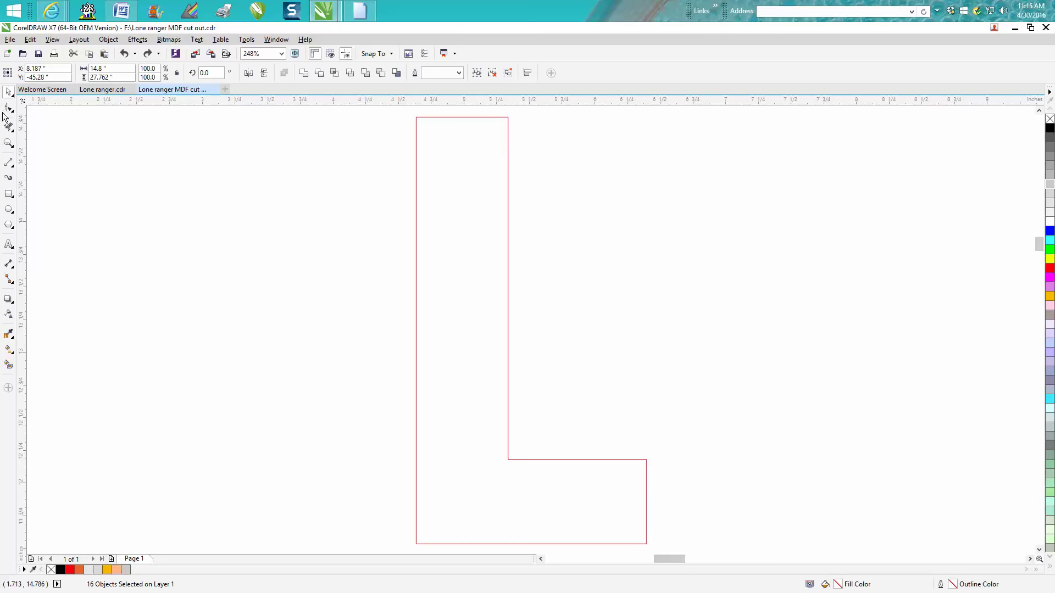
left_click(8, 143)
scroll(387, 290, "down", 10)
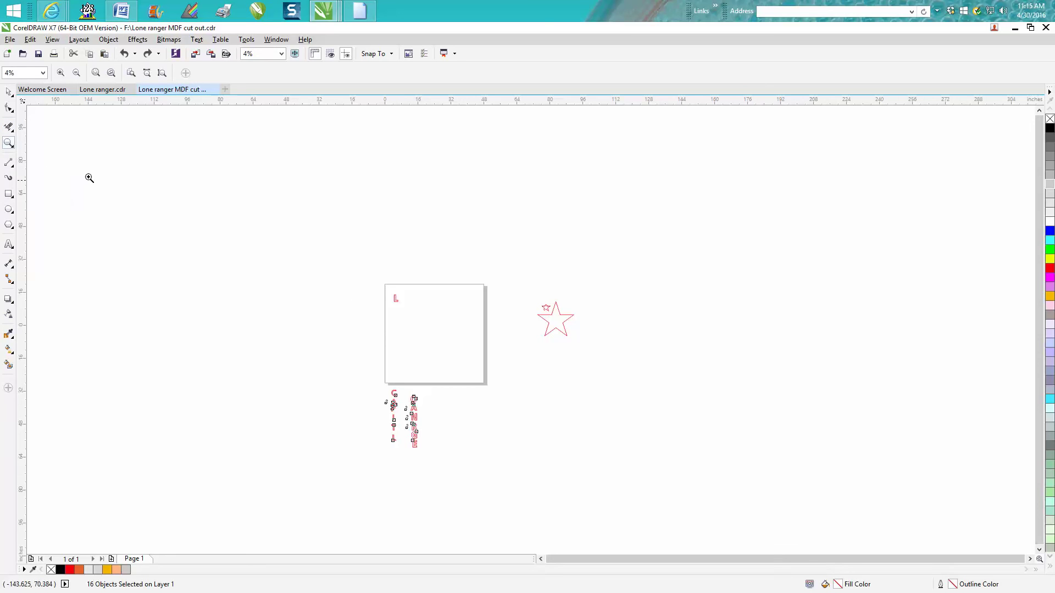
left_click(9, 91)
left_click_drag(395, 299, 393, 293)
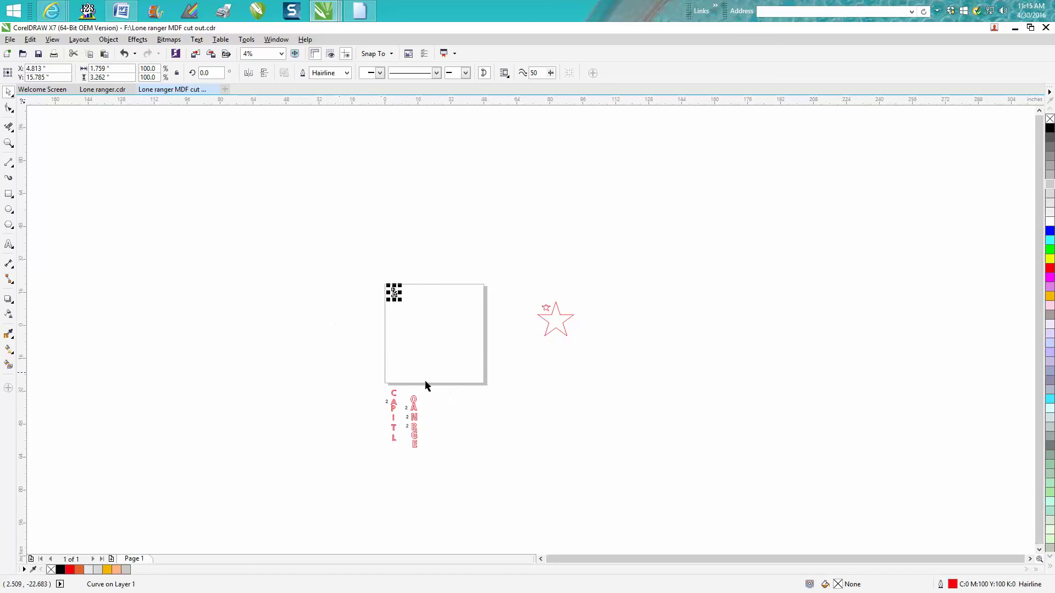
Step: Move all loose letters with their quantity numbers from below the page to beside the large star, and undo that move
left_click_drag(378, 391, 483, 474)
left_click_drag(412, 419, 615, 319)
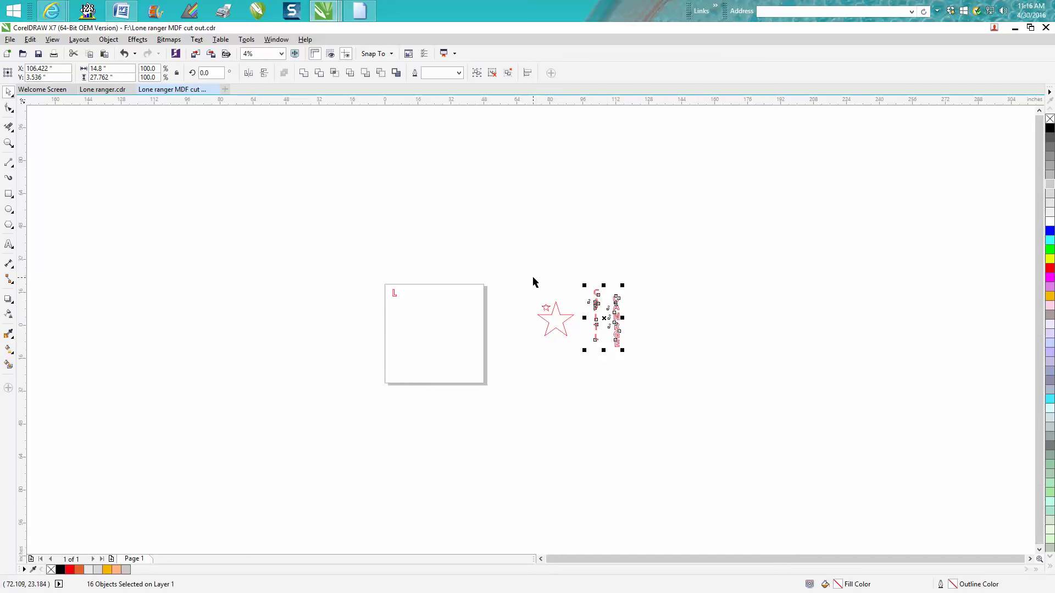
left_click(125, 54)
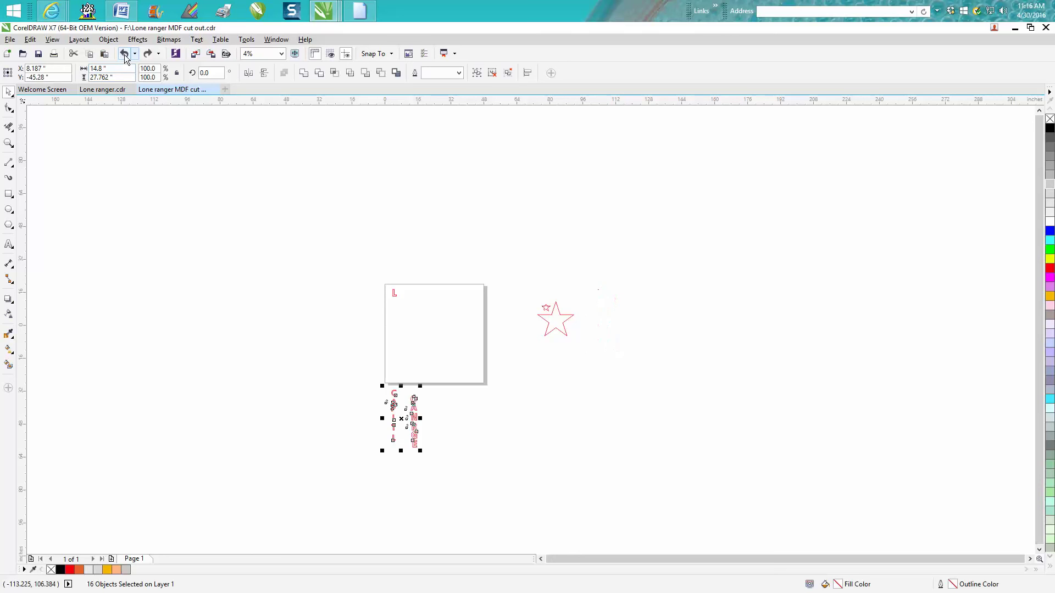
Step: Replace the letter L in the page's upper-left corner with the letter A from the loose letters below
left_click(395, 295)
mouse_move(396, 295)
left_mouse_down()
mouse_move(337, 376)
mouse_move(368, 396)
mouse_move(398, 292)
left_mouse_up()
left_click(396, 403)
Step: Delete all letters and quantity numbers below the page and both stars beside it, leaving only the letter A
left_click_drag(342, 335, 473, 476)
key("Delete")
left_click_drag(522, 288, 608, 367)
key("Delete")
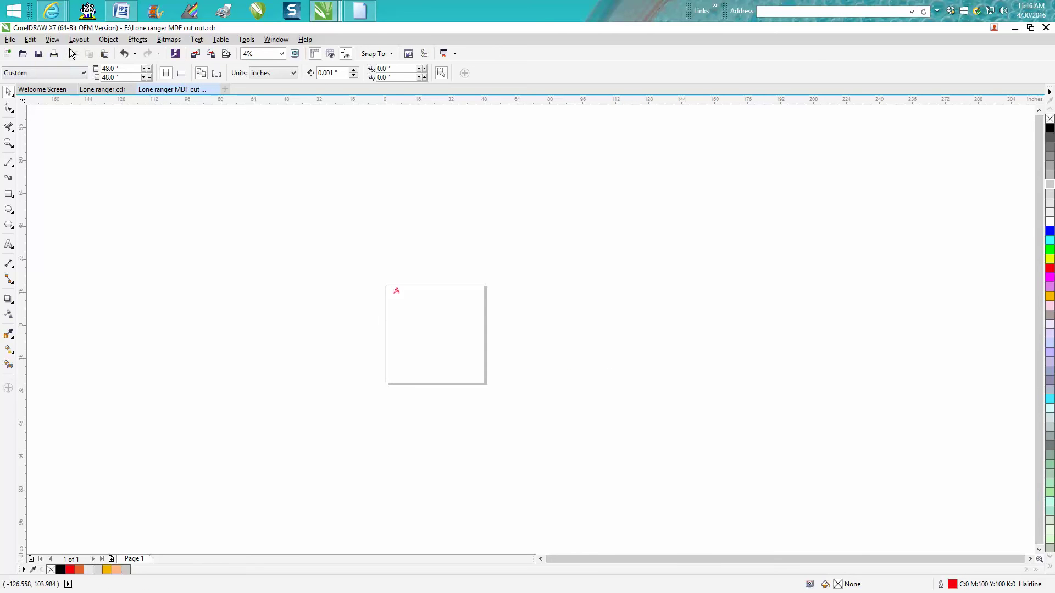
key("F4")
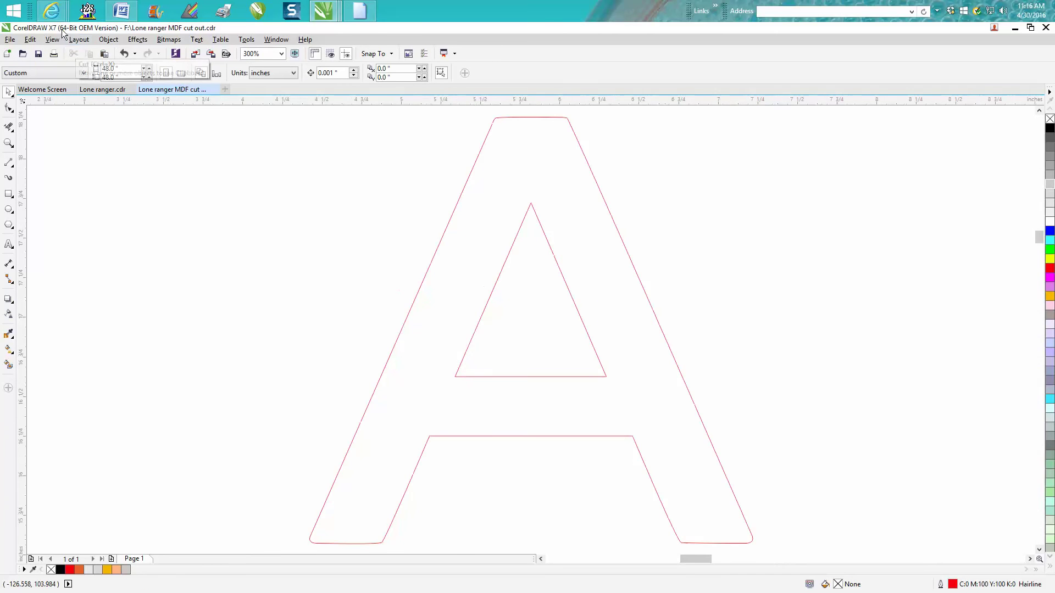
Step: Set up a save of the page with the letter A in the DXF - AutoCAD format and cancel it
left_click(10, 39)
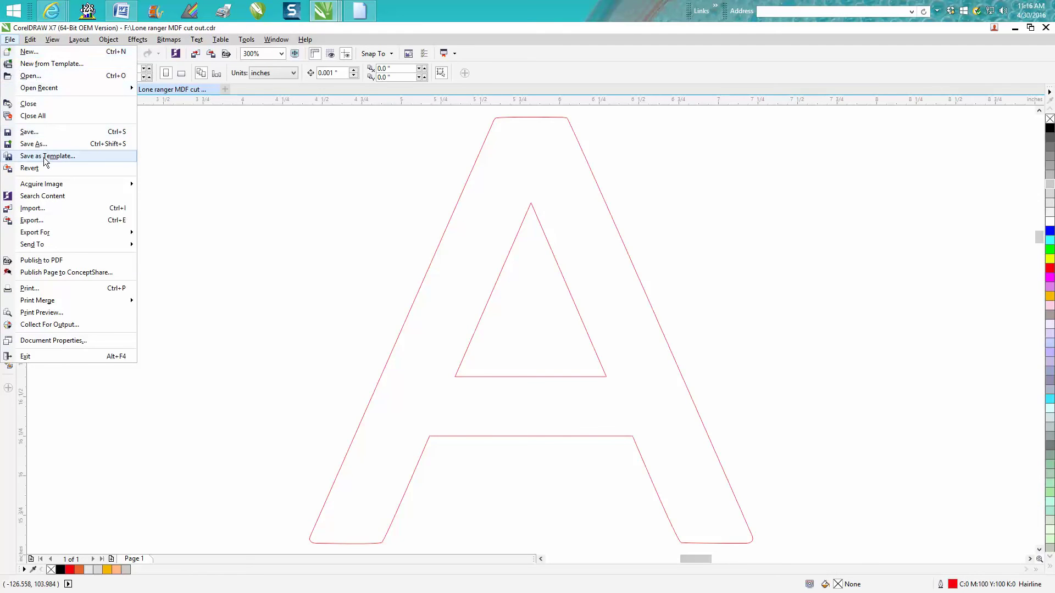
left_click(38, 144)
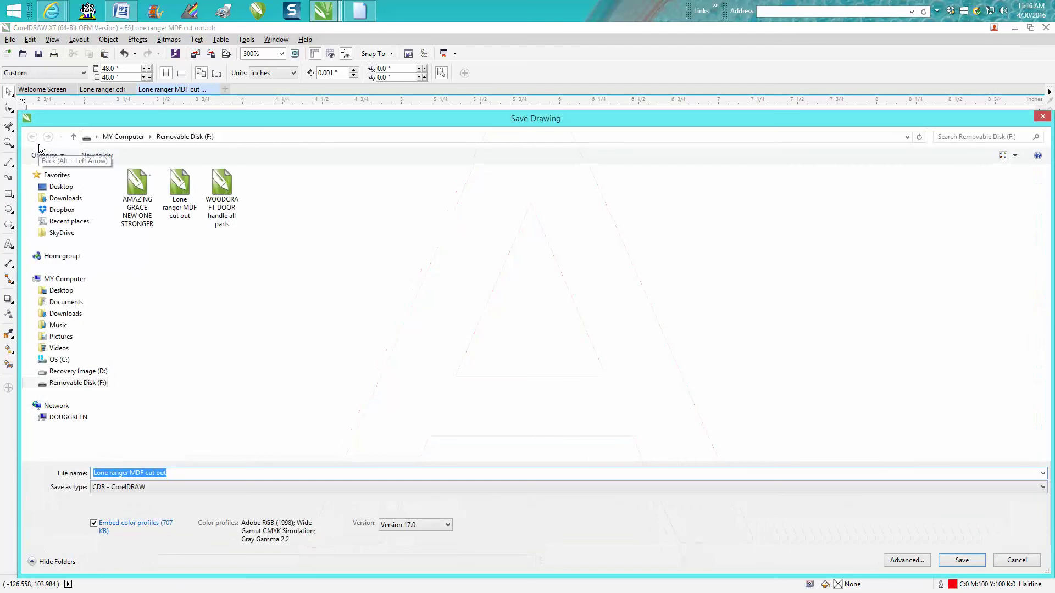
left_click(1042, 488)
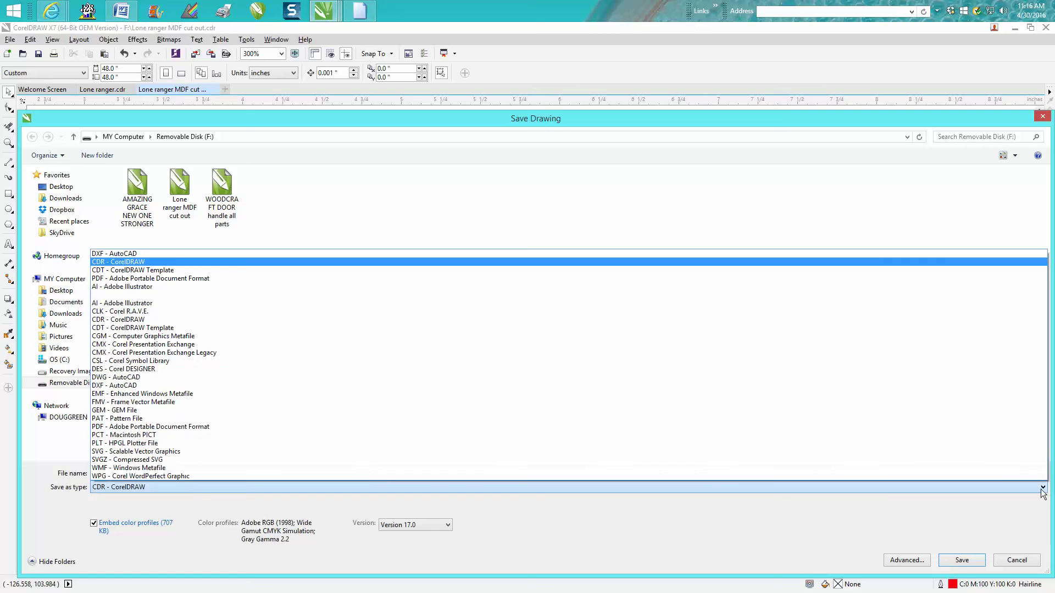
left_click(156, 386)
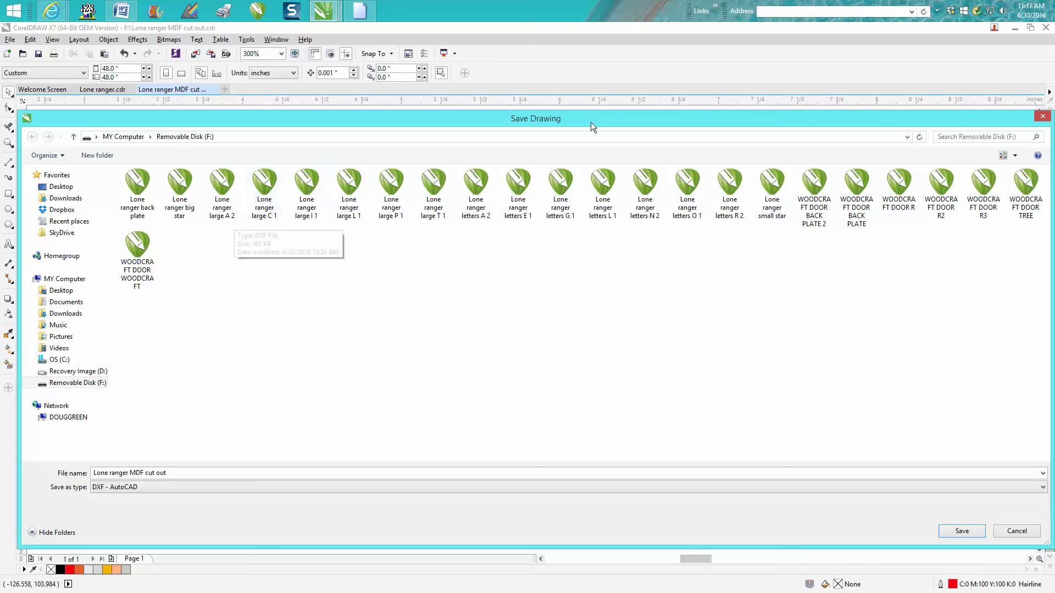
left_click(1043, 117)
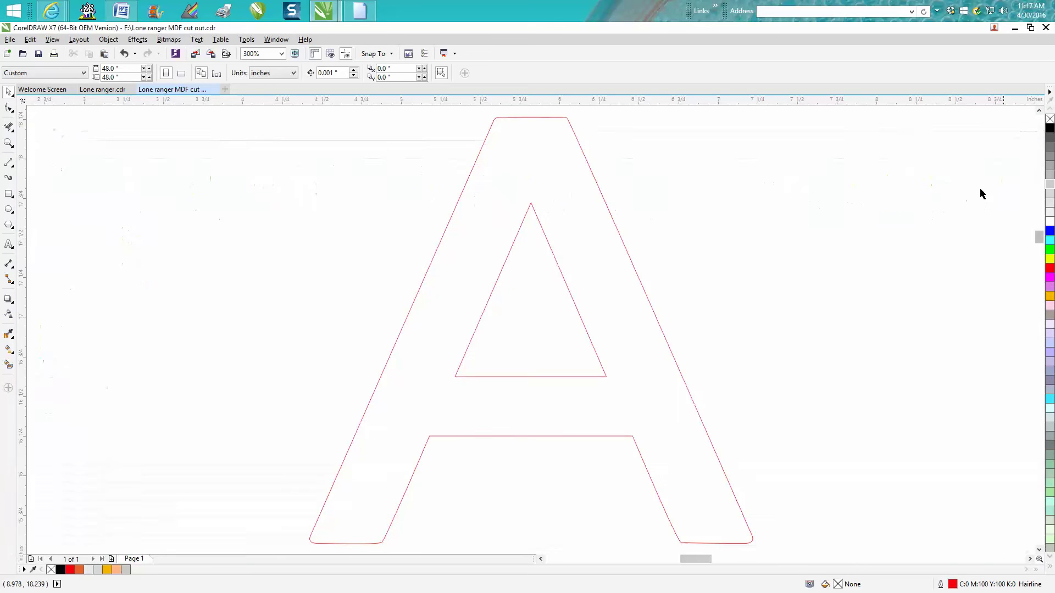